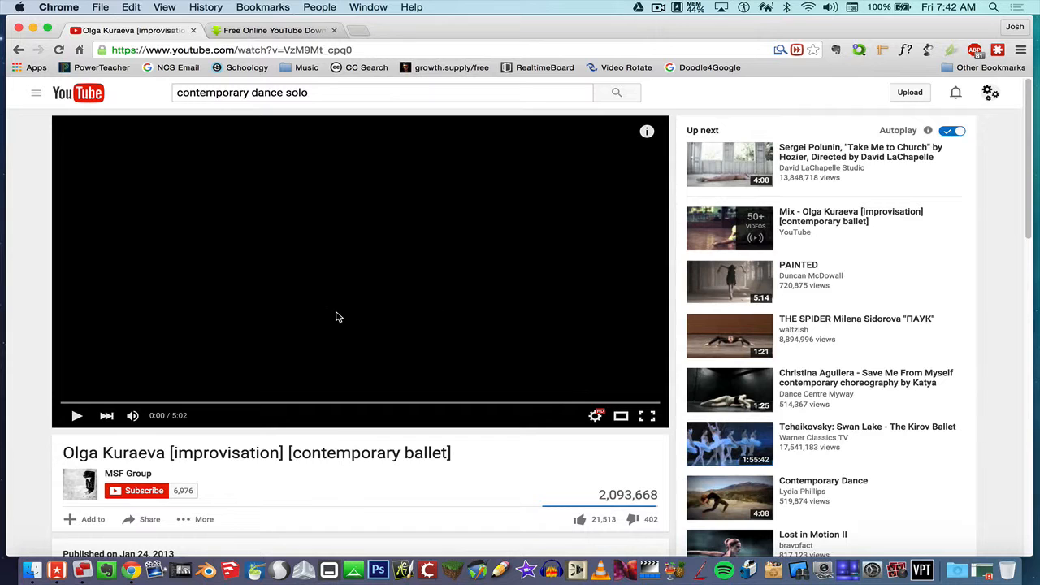
Mute the contemporary ballet video, preview some dance footage, then pause and rewind to 0:00.
left_click(134, 415)
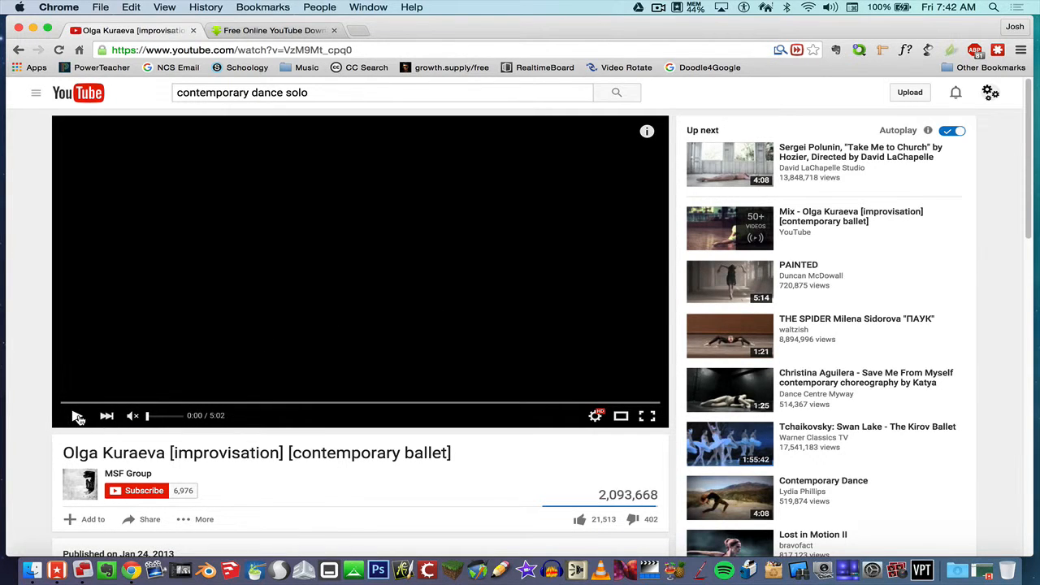
left_click(106, 404)
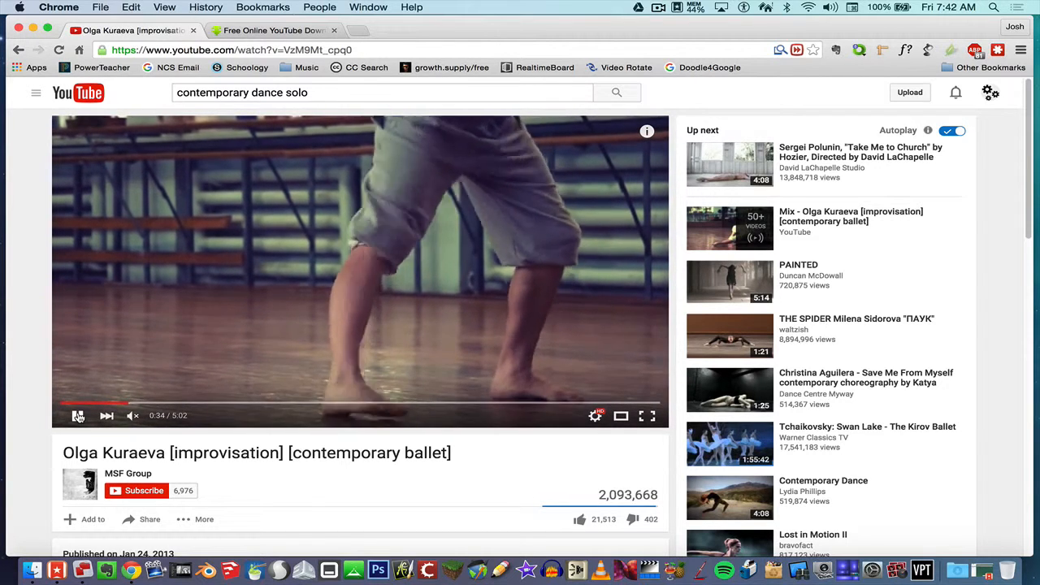
left_click(78, 415)
left_click_drag(111, 404, 62, 403)
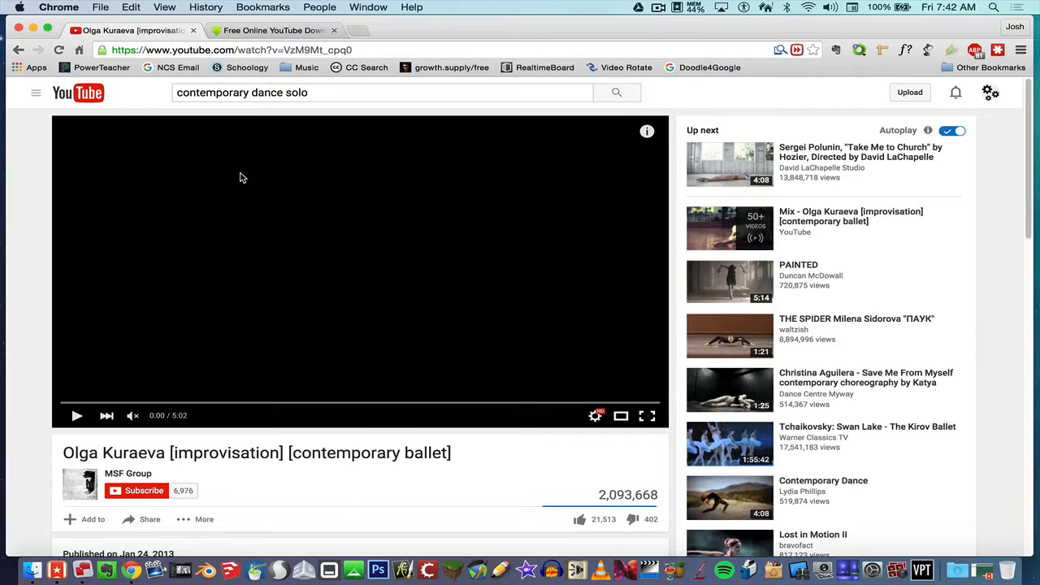
Copy the ballet video's YouTube URL from the address bar.
left_click(308, 52)
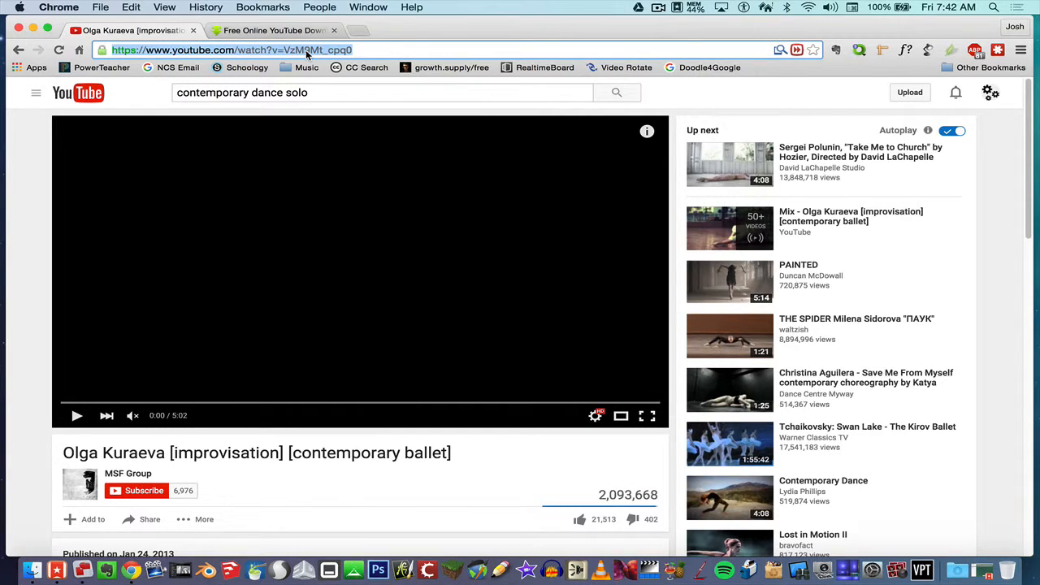
right_click(299, 50)
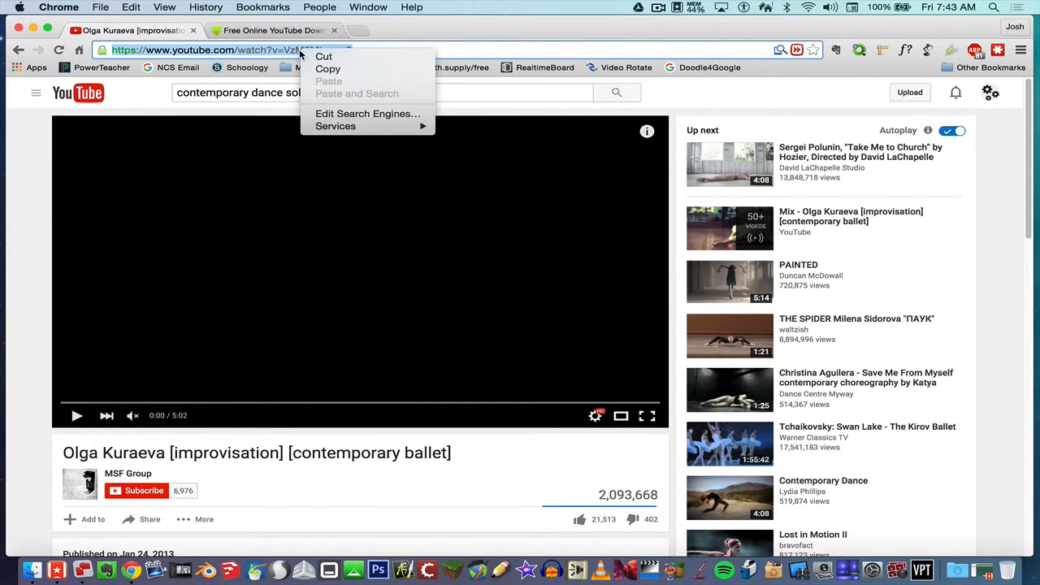
left_click(323, 70)
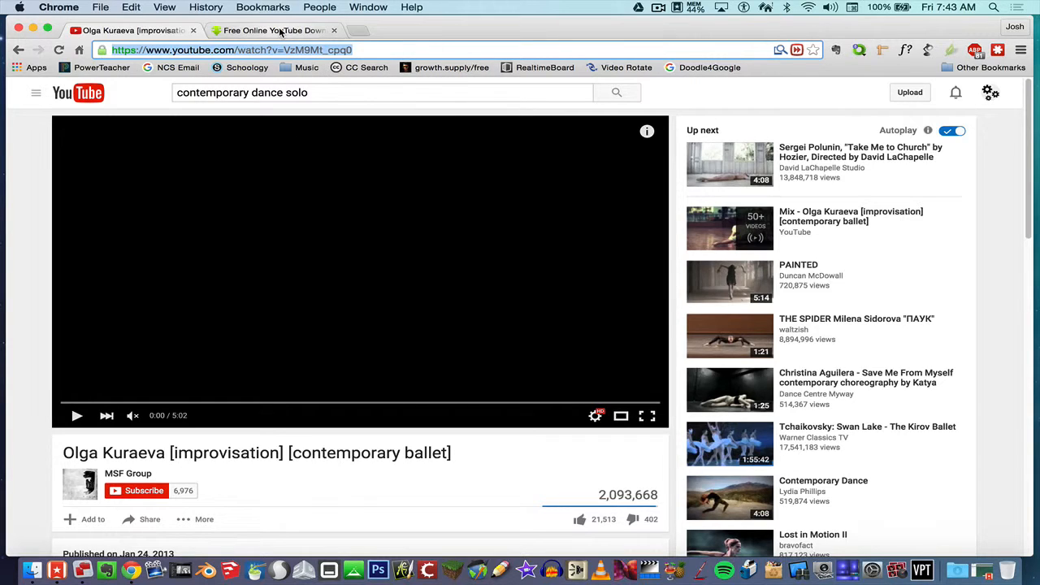
Paste the link into savefrom.net and download the video as MP4 720p.
left_click(280, 31)
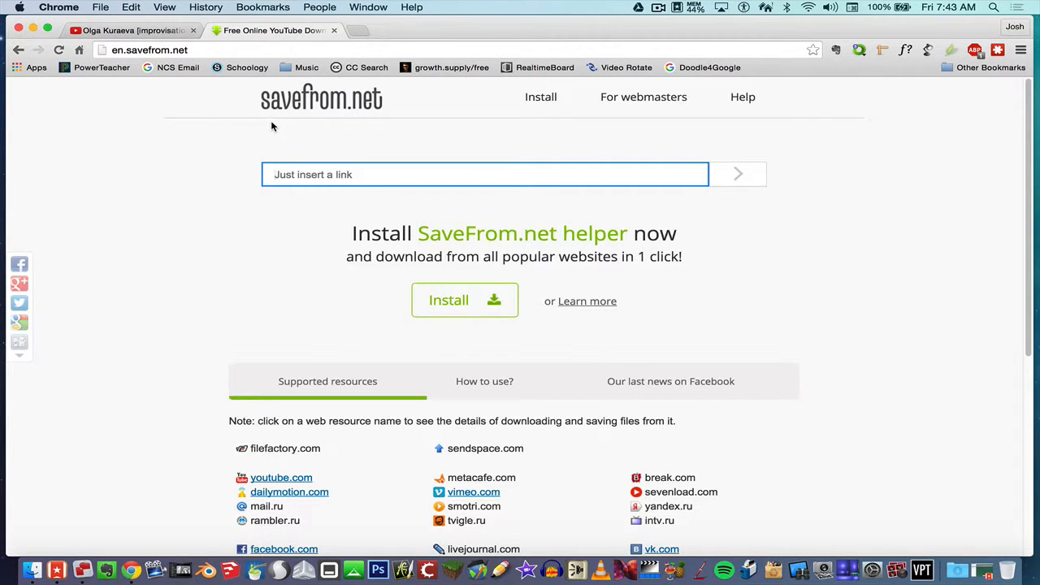
right_click(313, 180)
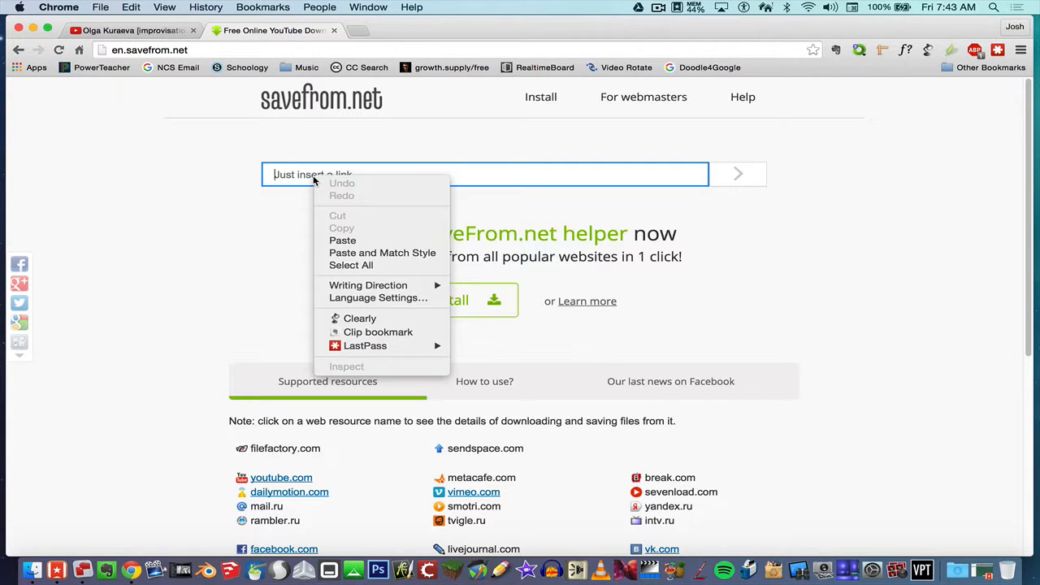
left_click(335, 240)
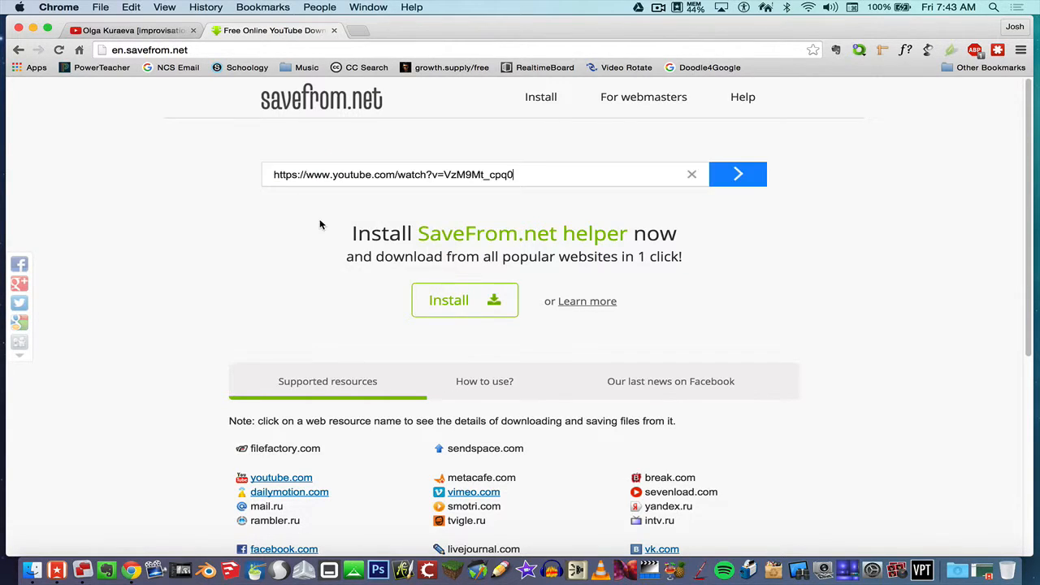
left_click(747, 174)
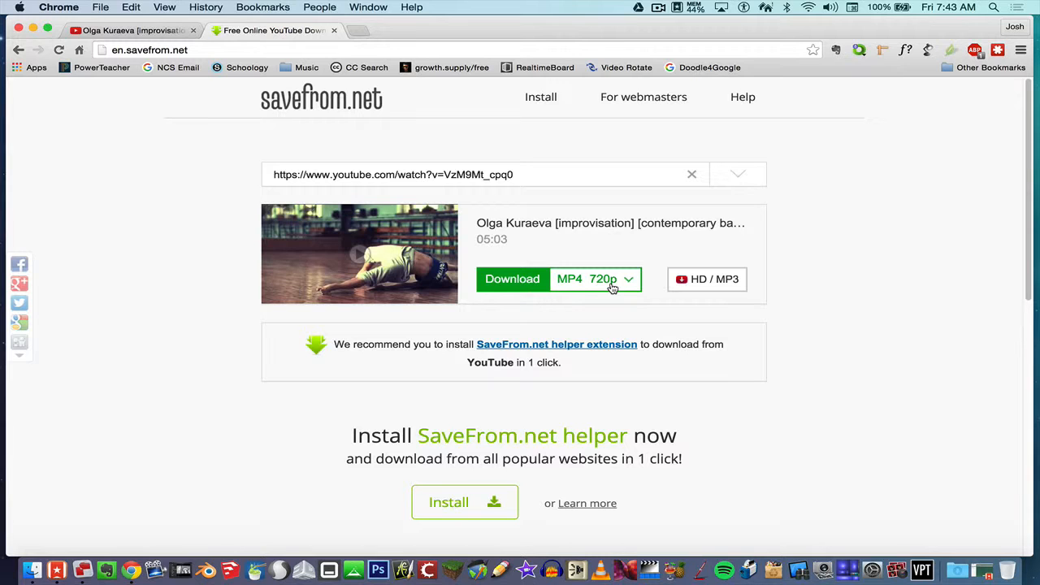
left_click(516, 281)
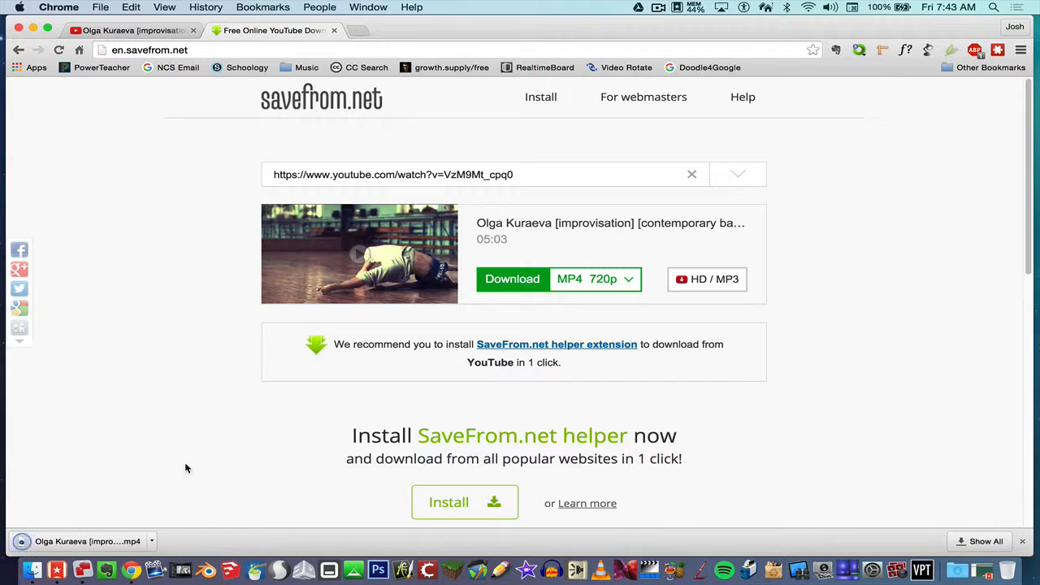
Reveal the downloaded ballet MP4 in Finder's Downloads folder.
left_click(154, 542)
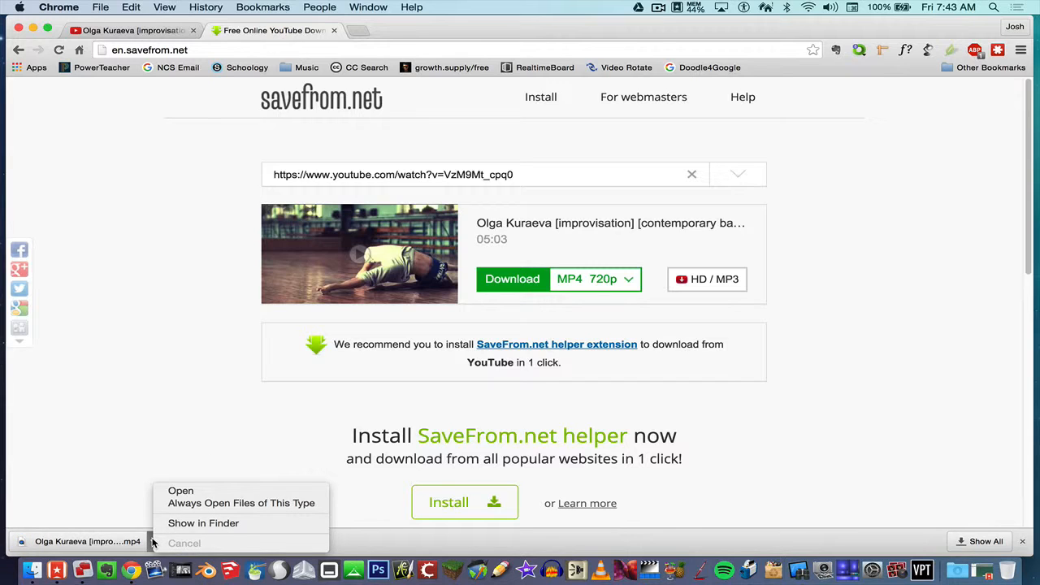
left_click(139, 500)
left_click(153, 543)
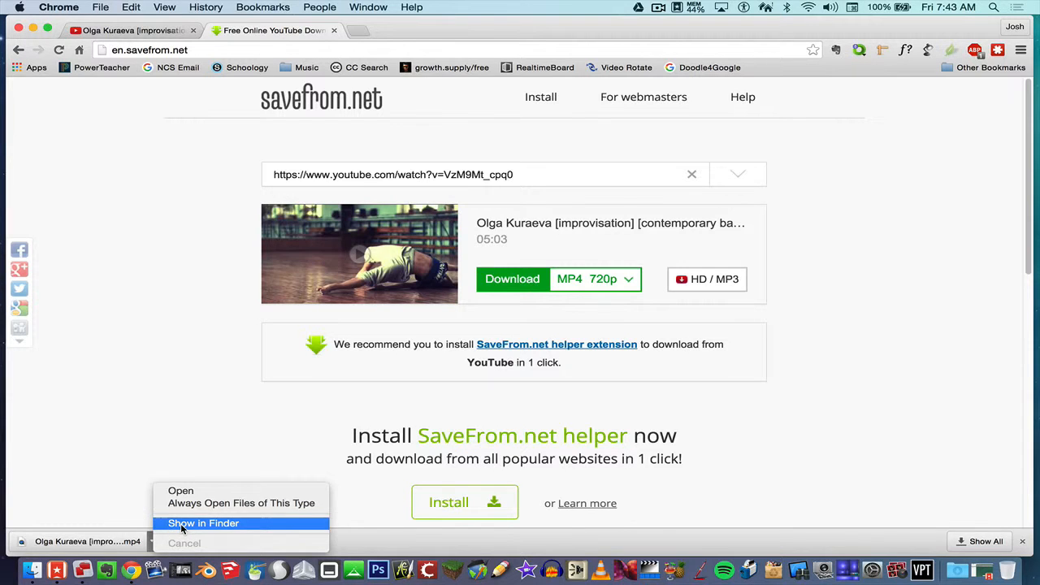
left_click(180, 525)
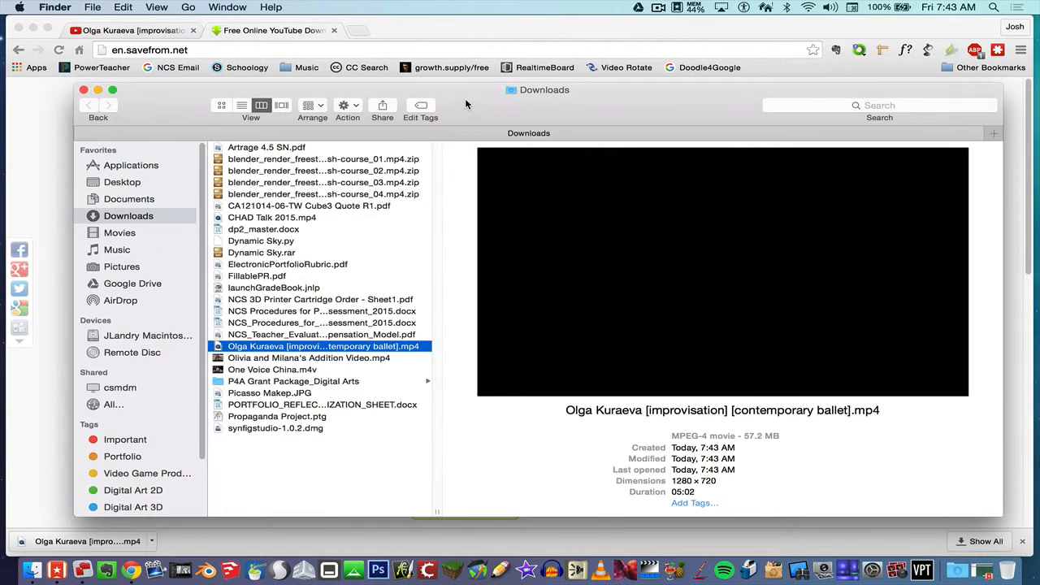
left_click_drag(465, 104, 444, 97)
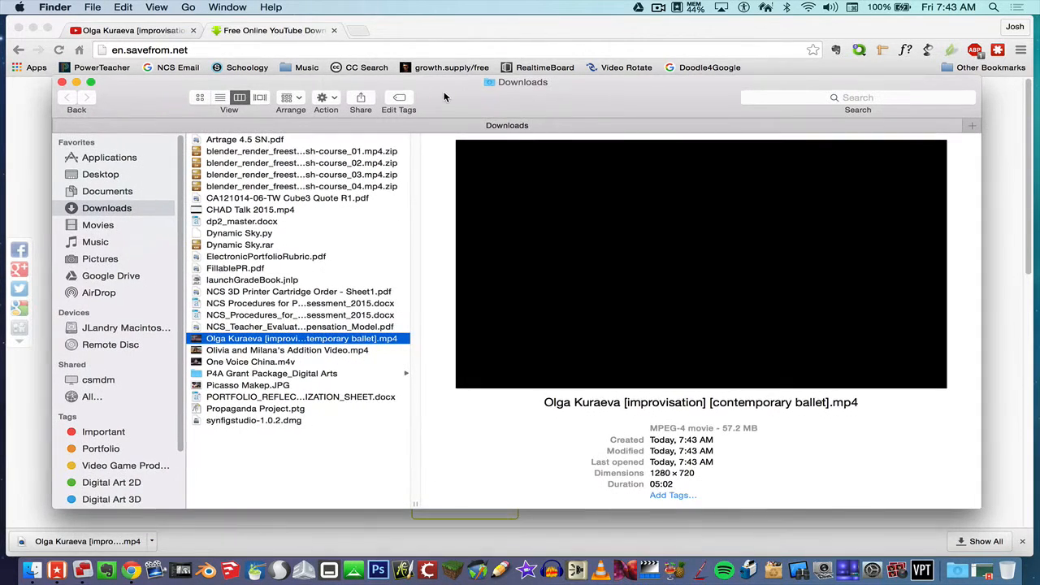
left_click(370, 339)
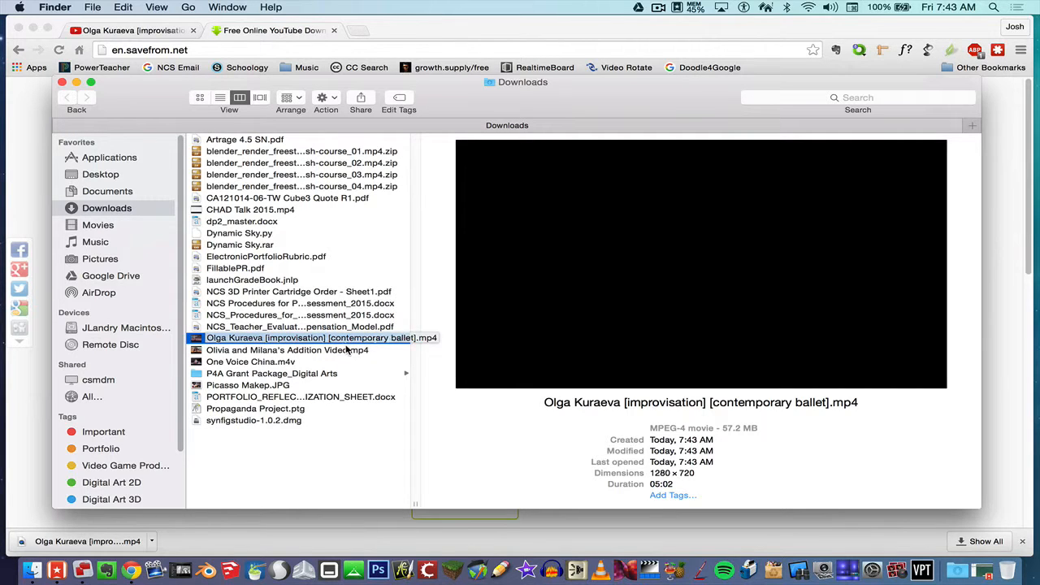
key("Return")
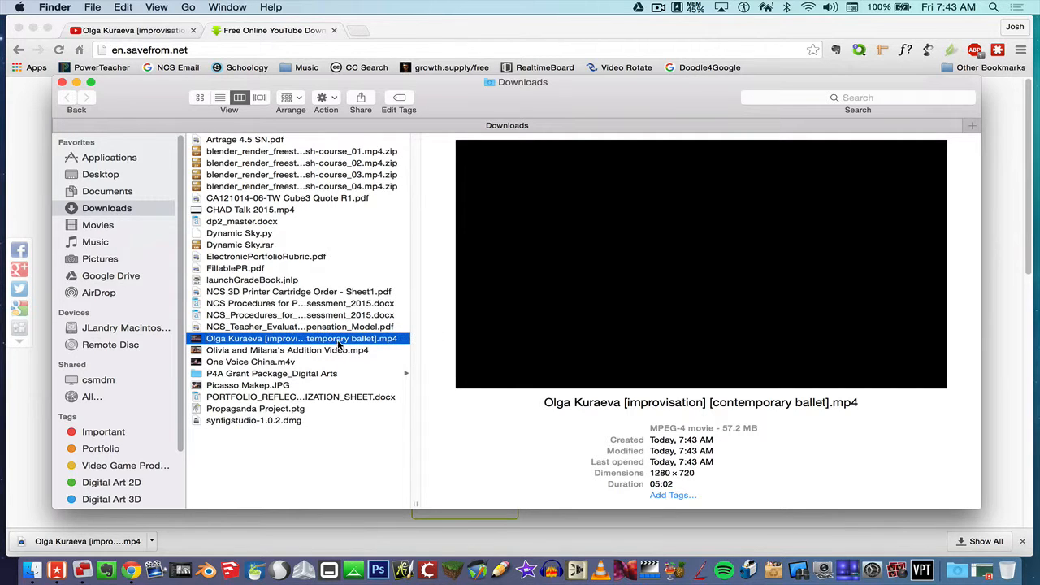
Minimize Chrome, move the MP4 onto the desktop, and close the Downloads window.
left_click(33, 29)
left_click_drag(163, 104, 178, 175)
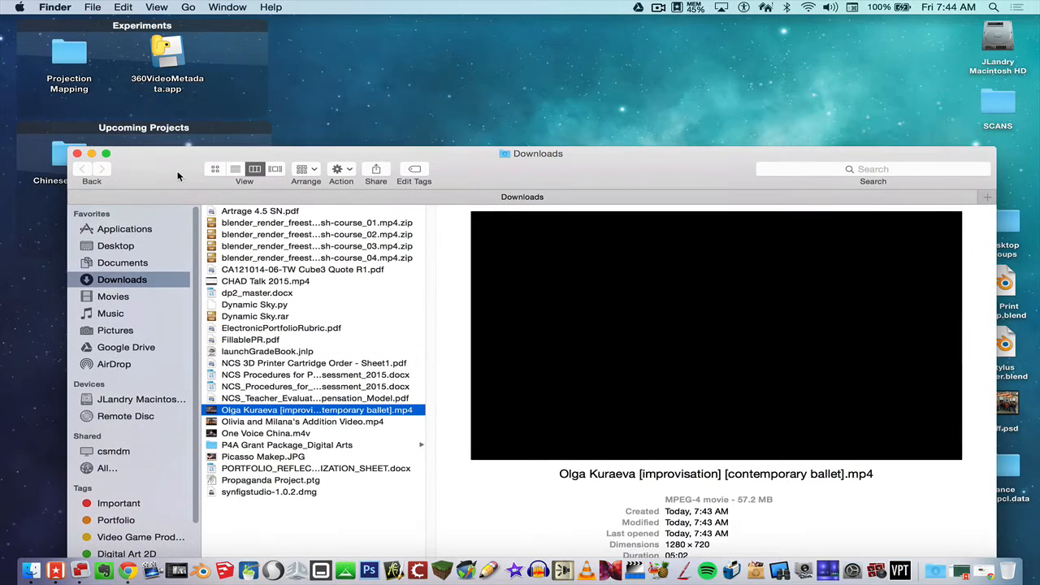
left_click_drag(352, 416, 99, 97)
left_click(77, 153)
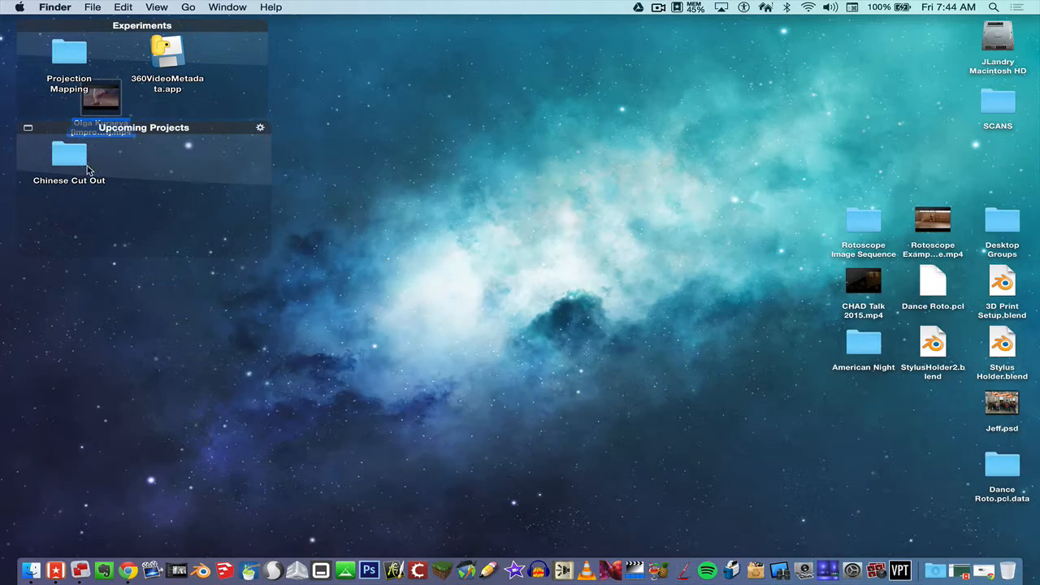
left_click(186, 143)
left_click_drag(99, 102, 656, 167)
left_click_drag(225, 207, 225, 138)
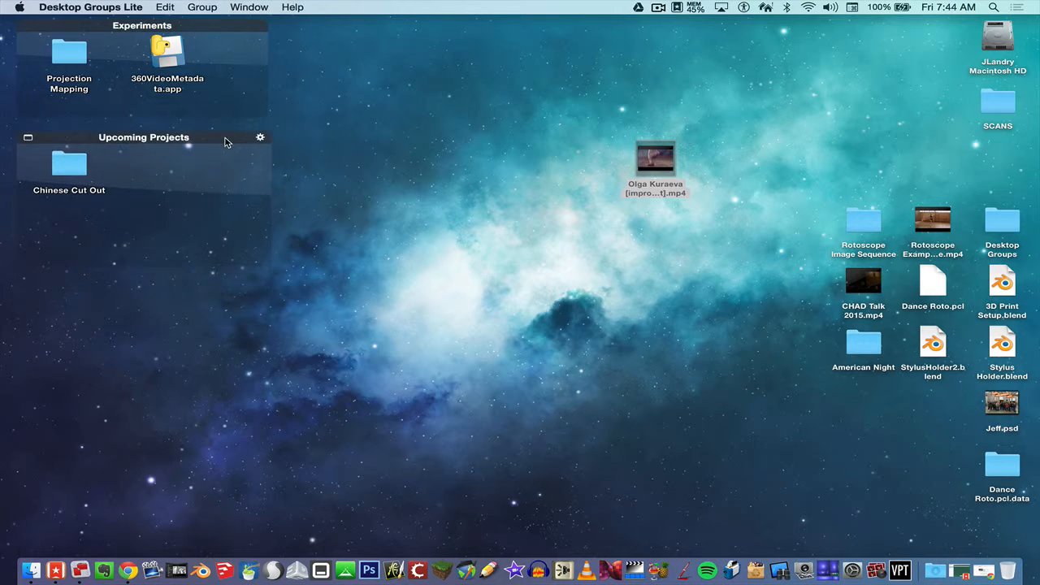
left_click(594, 291)
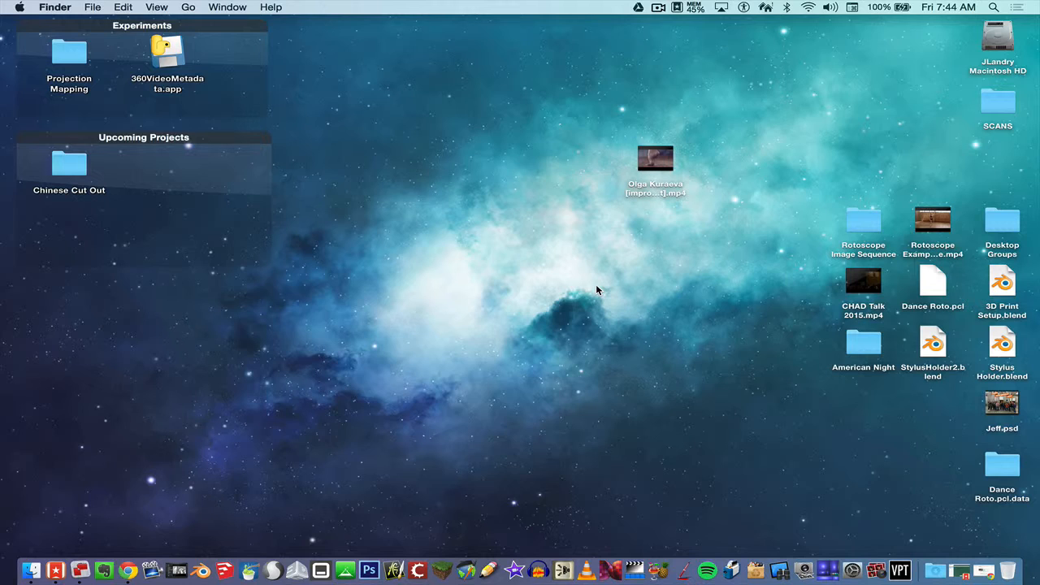
left_click(656, 189)
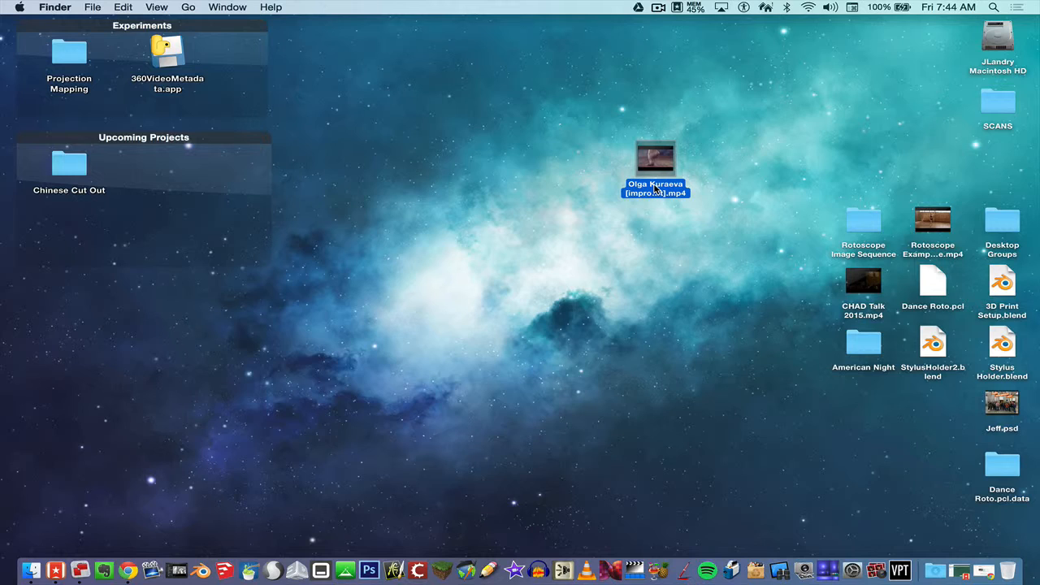
Open the ballet MP4 in QuickTime Player.
double_click(655, 189)
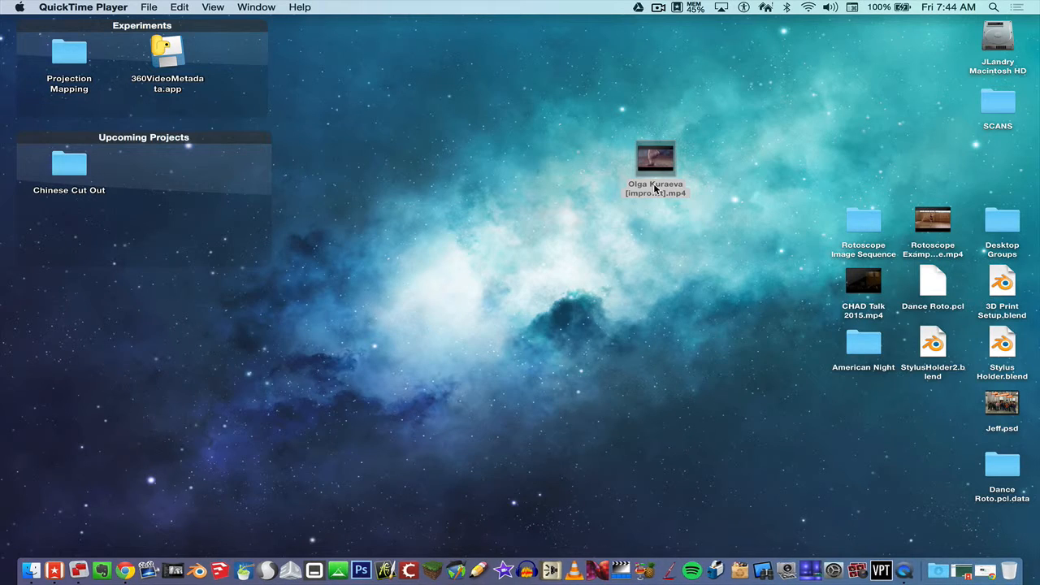
left_click_drag(494, 88, 488, 51)
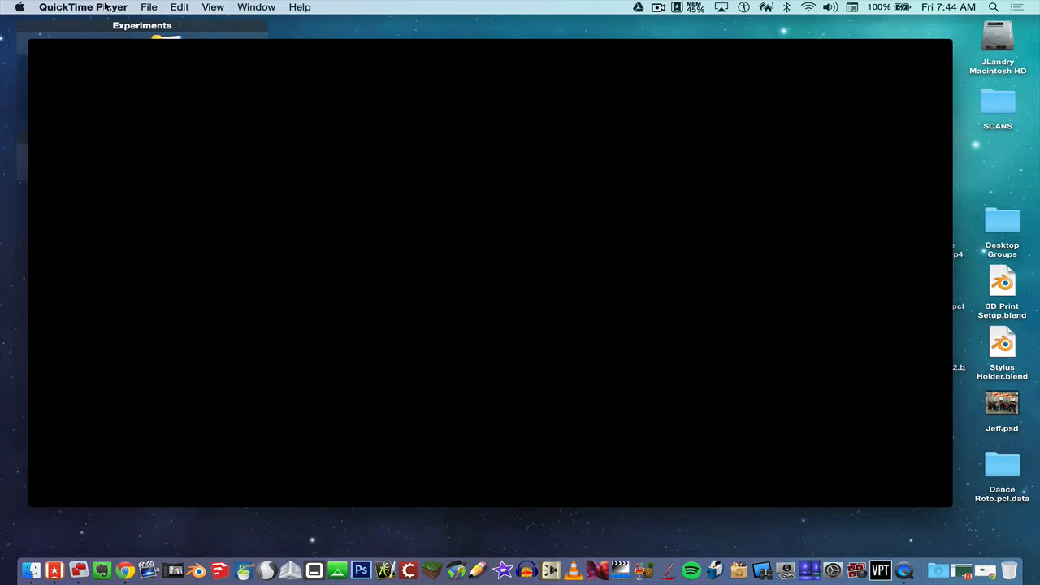
key("super+q")
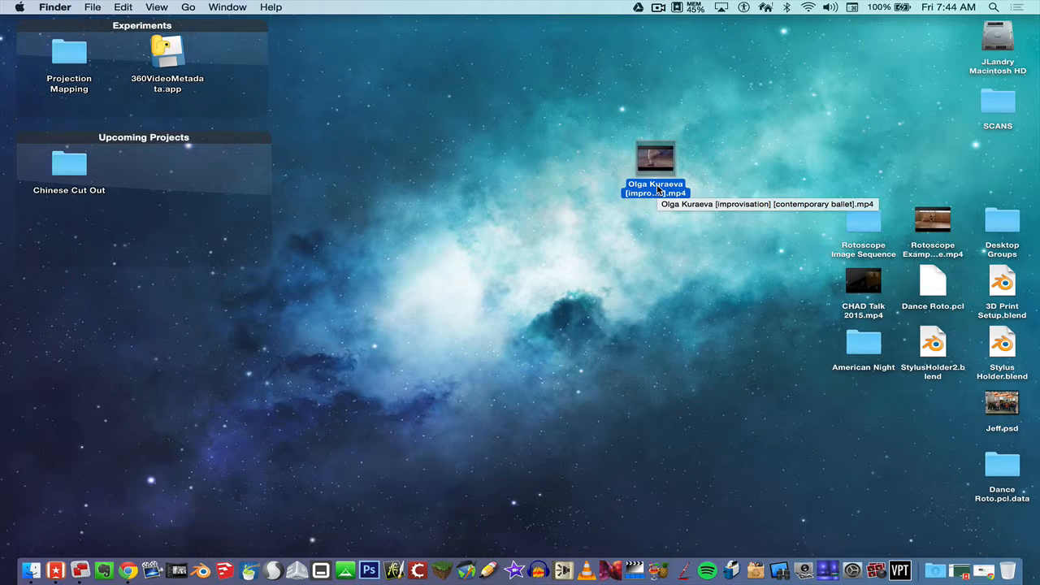
right_click(658, 188)
mouse_move(685, 208)
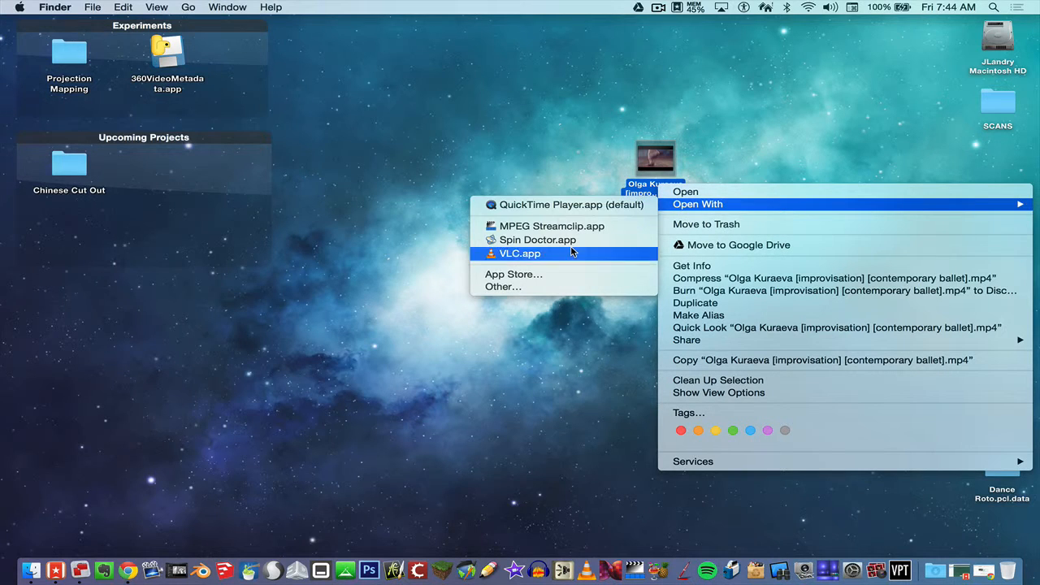
left_click(565, 206)
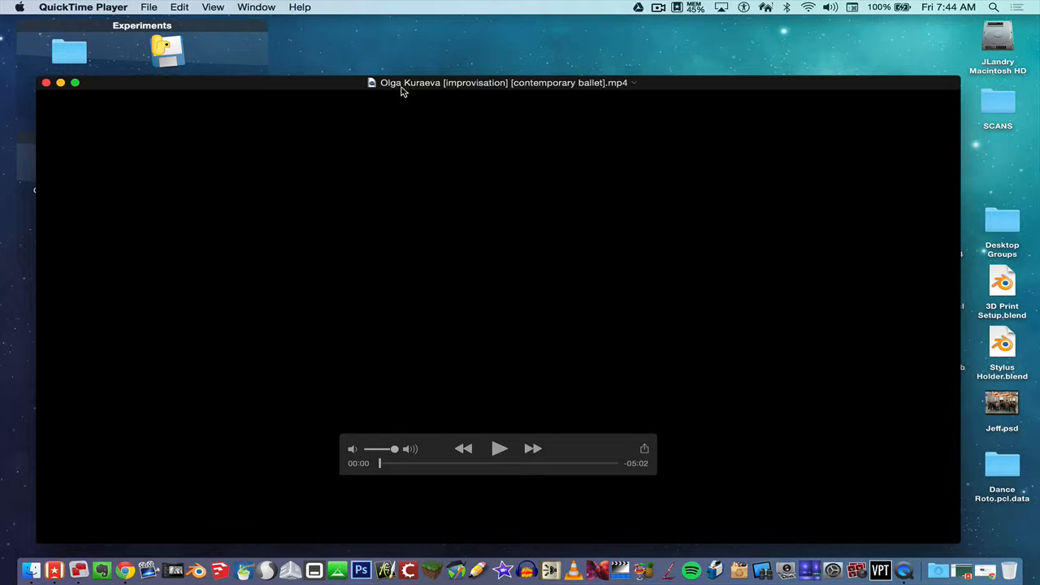
left_click_drag(400, 91, 390, 65)
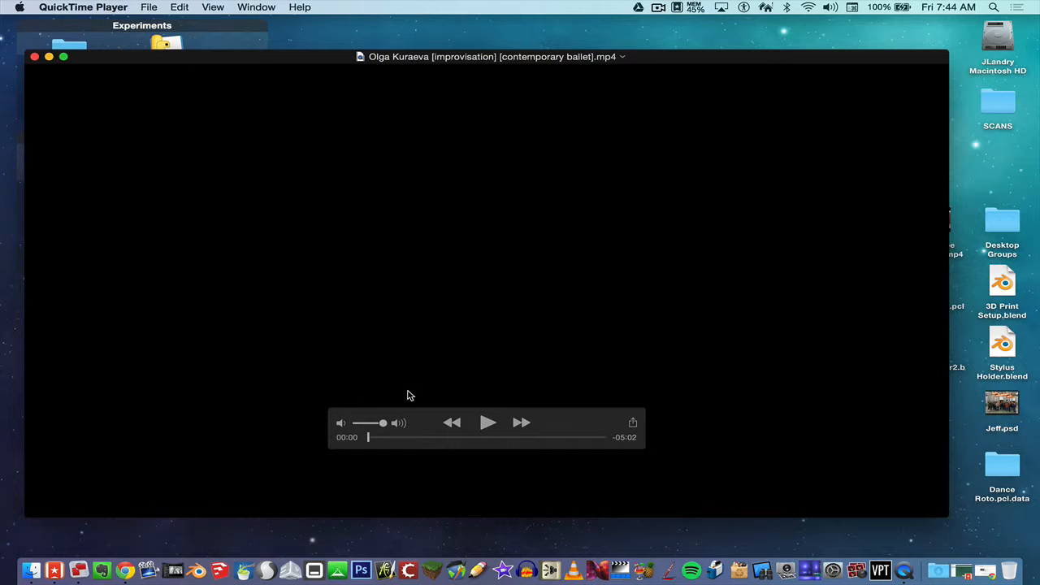
Turn the volume nearly off and skim the footage to about 01:08.
mouse_move(384, 428)
left_mouse_down()
mouse_move(356, 428)
mouse_move(391, 439)
left_mouse_up()
left_click(377, 437)
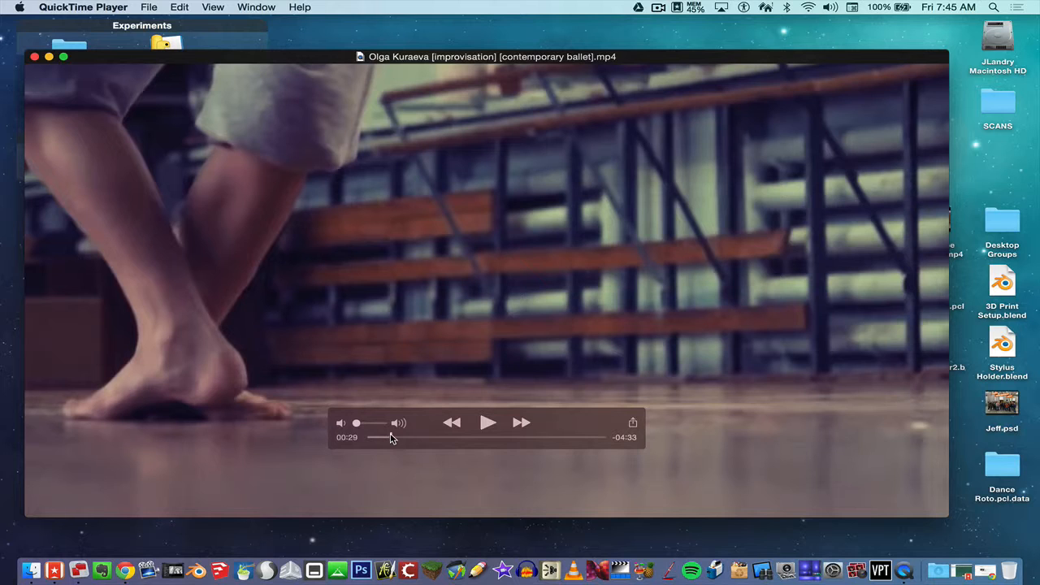
left_click_drag(390, 439, 422, 438)
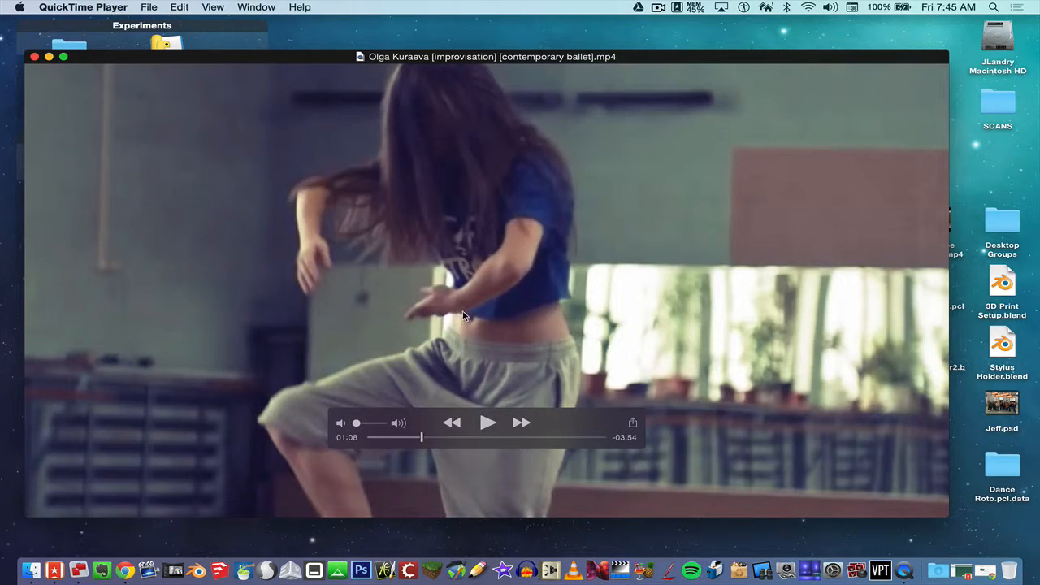
left_click_drag(339, 59, 336, 47)
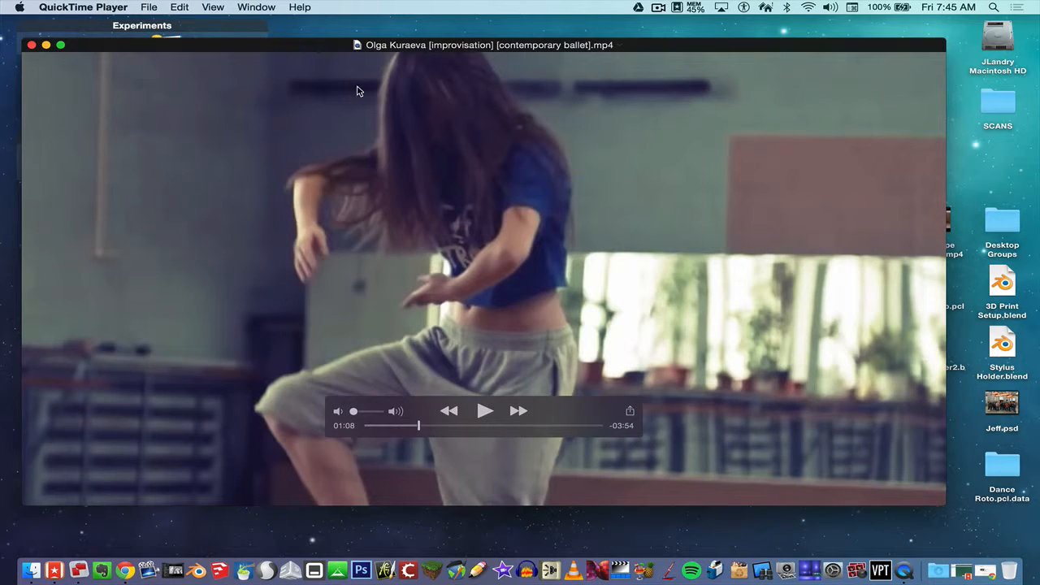
Trim the ballet video to a 16-second dance clip starting around 01:11.
left_click(180, 7)
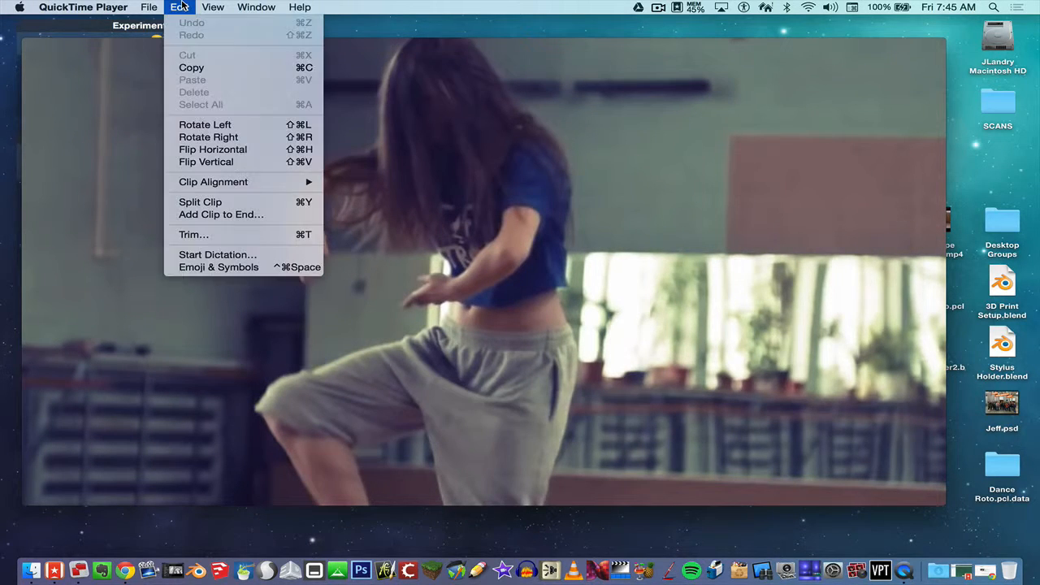
left_click(234, 236)
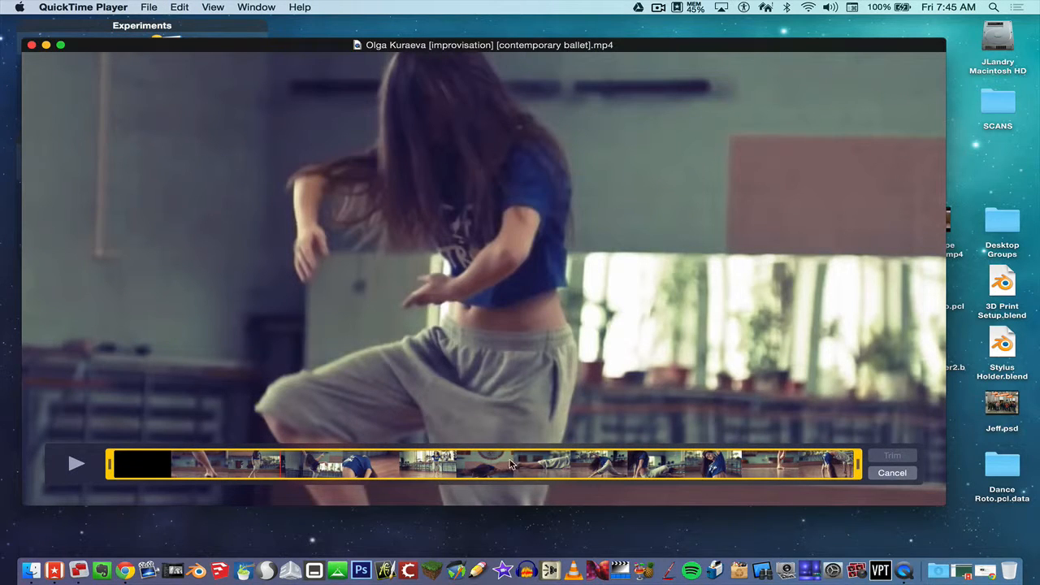
left_click_drag(111, 465, 257, 471)
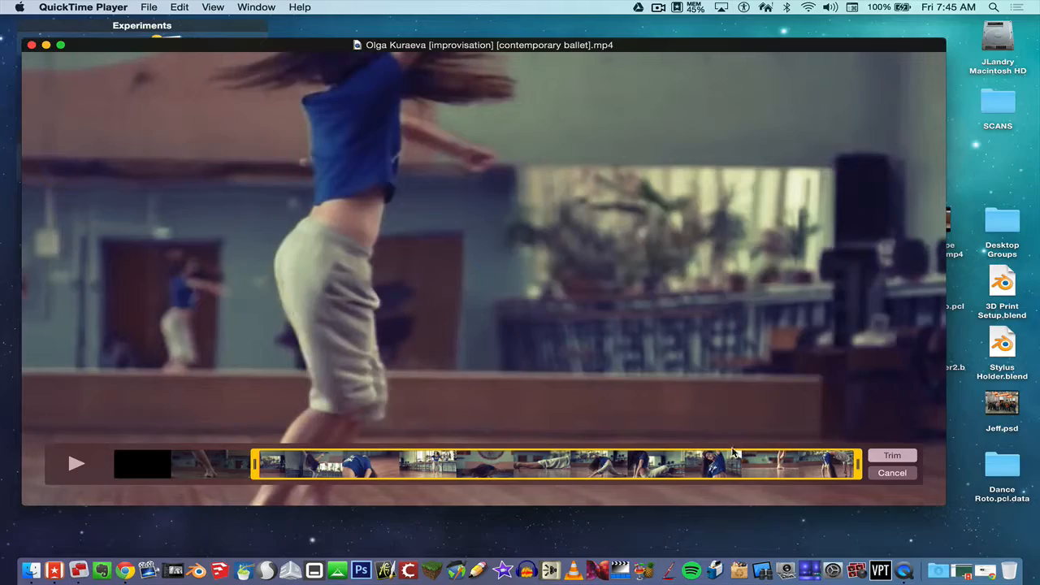
left_click_drag(860, 466, 294, 446)
left_click_drag(298, 446, 307, 443)
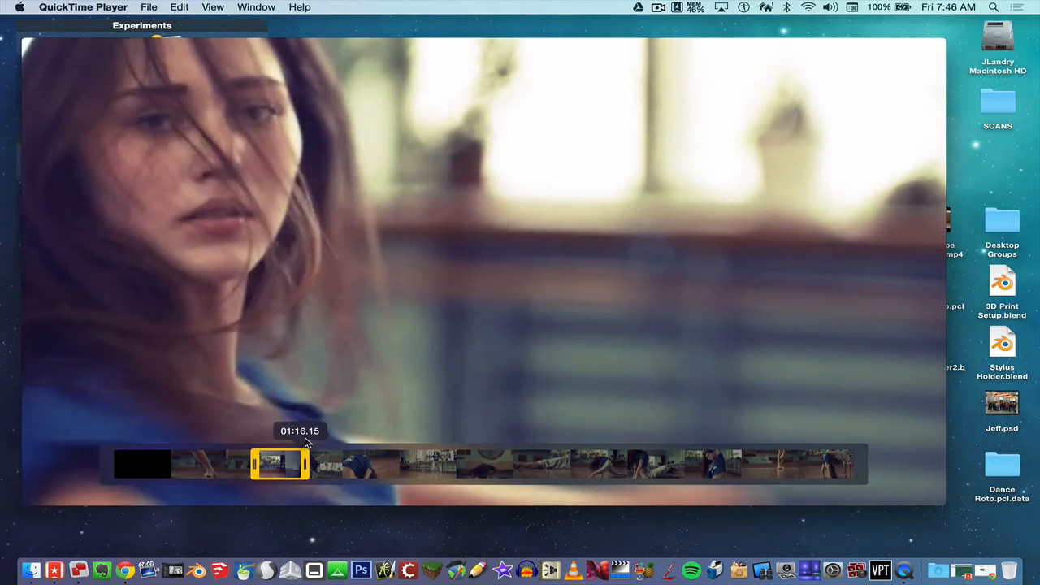
left_click_drag(306, 441, 304, 441)
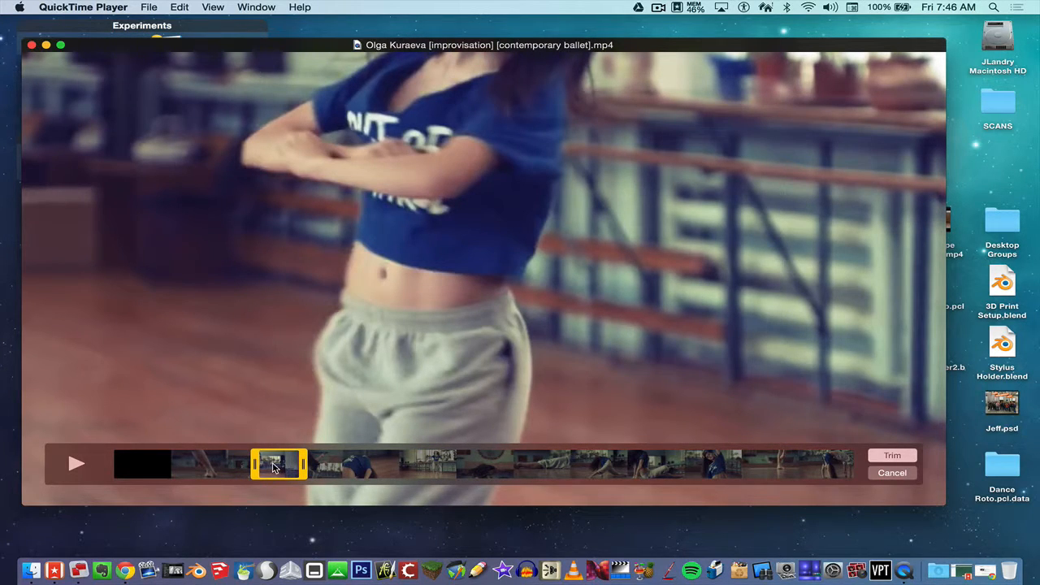
left_click(891, 455)
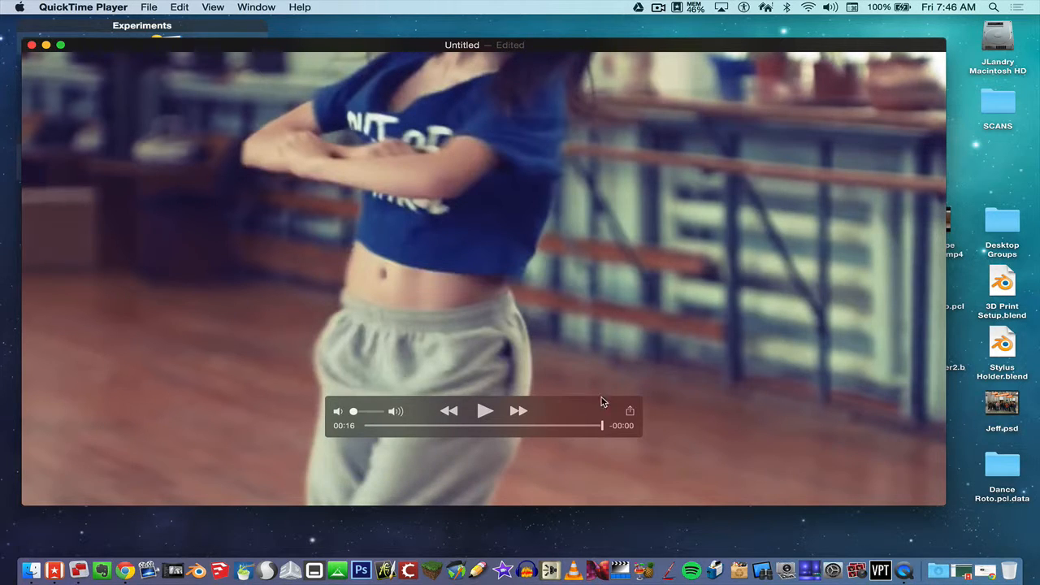
Export the trimmed clip to the Desktop as 'Rotoscope Original Trimmed'.
left_click_drag(603, 425, 426, 427)
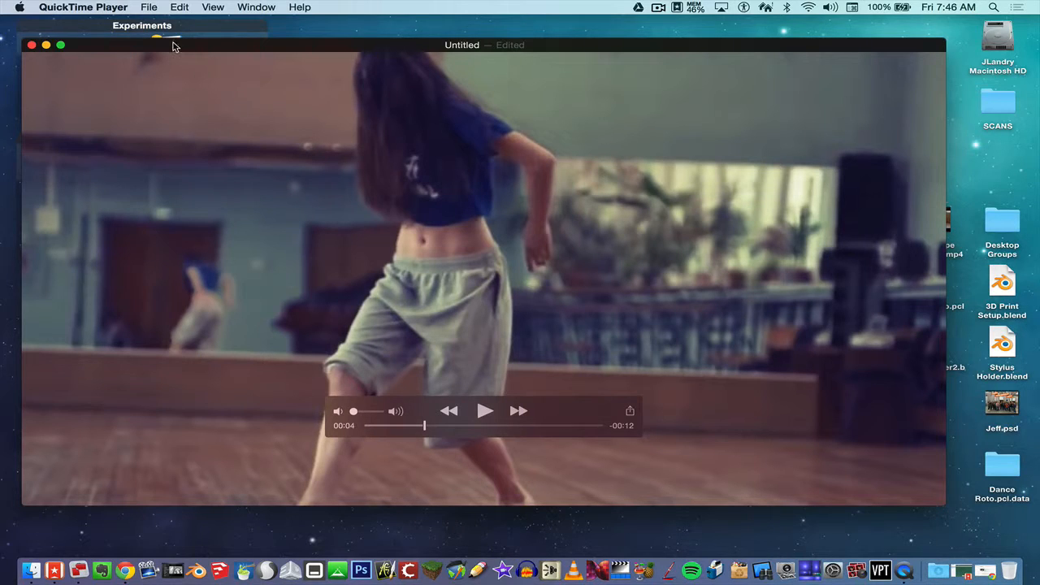
left_click(149, 7)
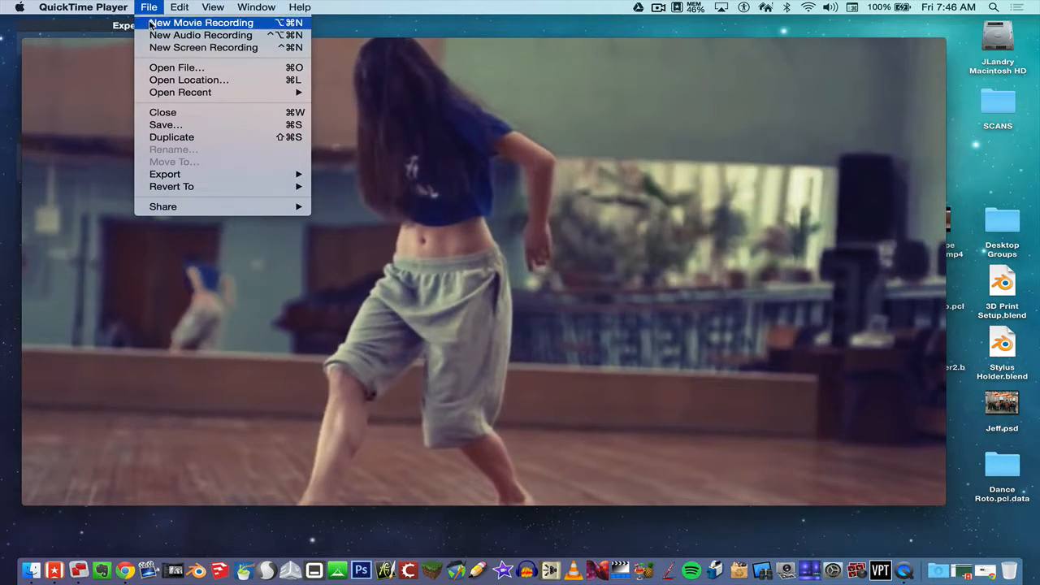
mouse_move(178, 175)
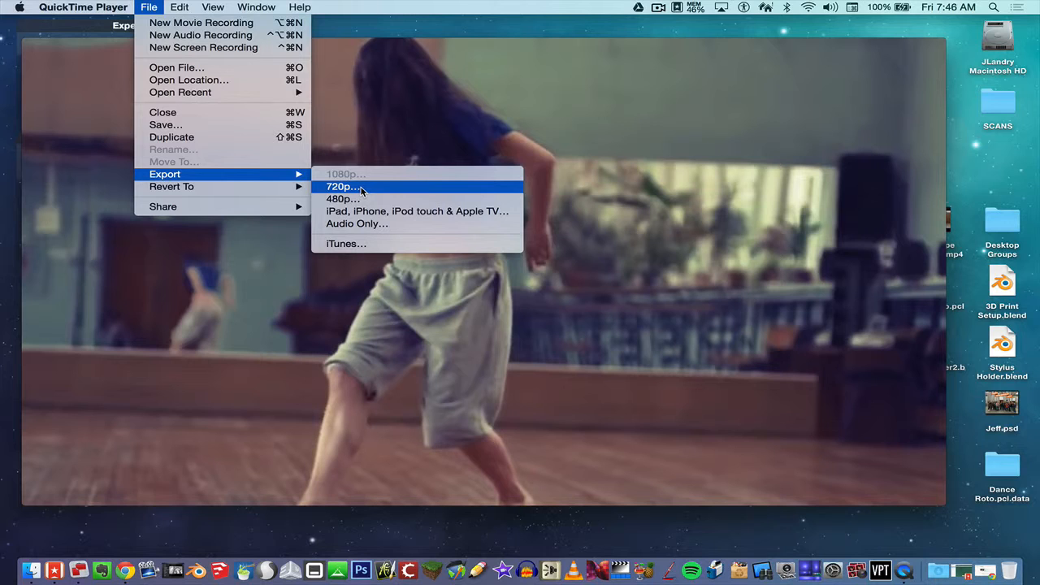
left_click(203, 126)
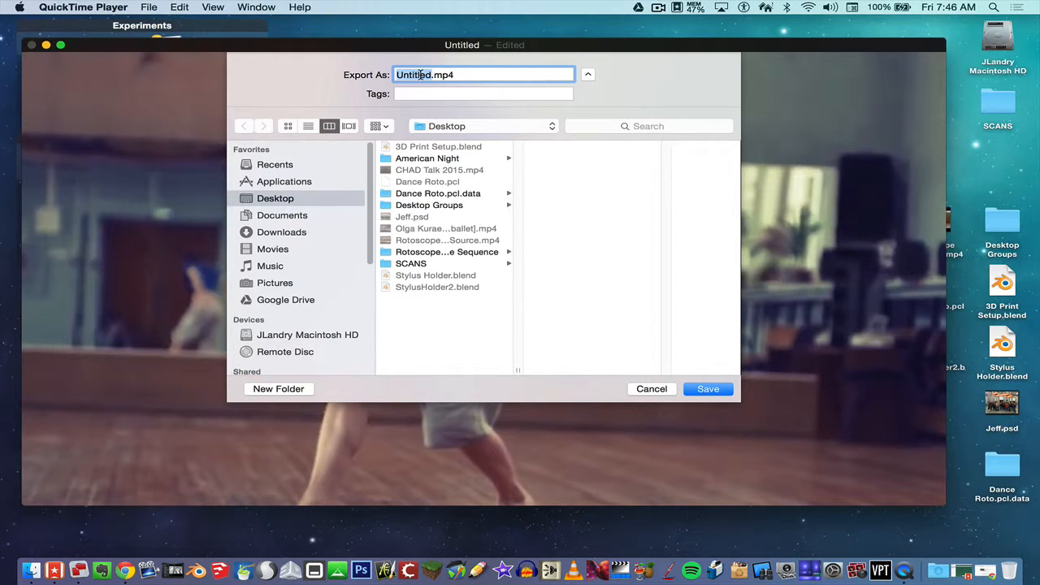
type("Rotoscope ")
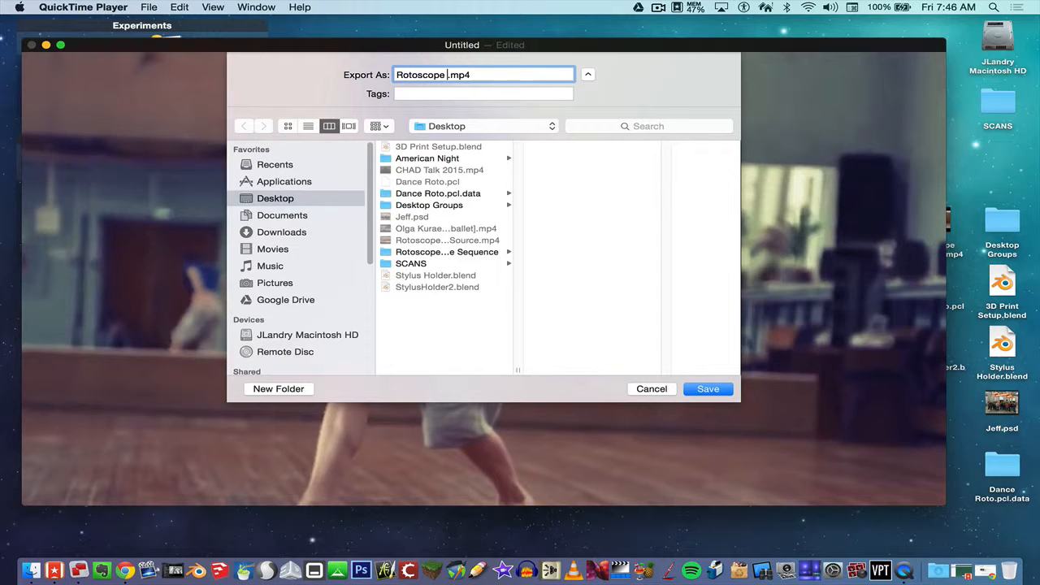
type("Original Trimmed")
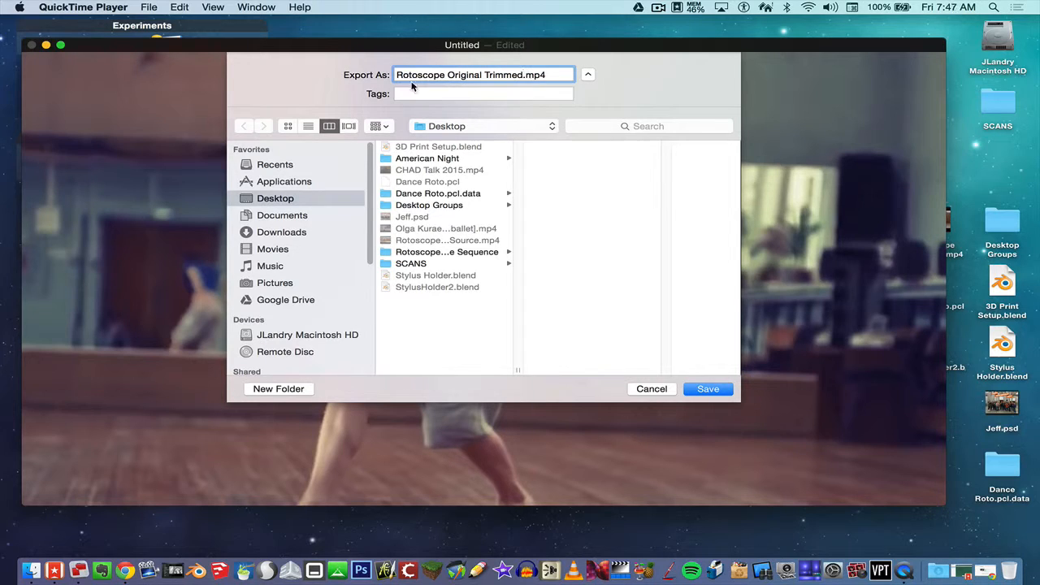
left_click(707, 388)
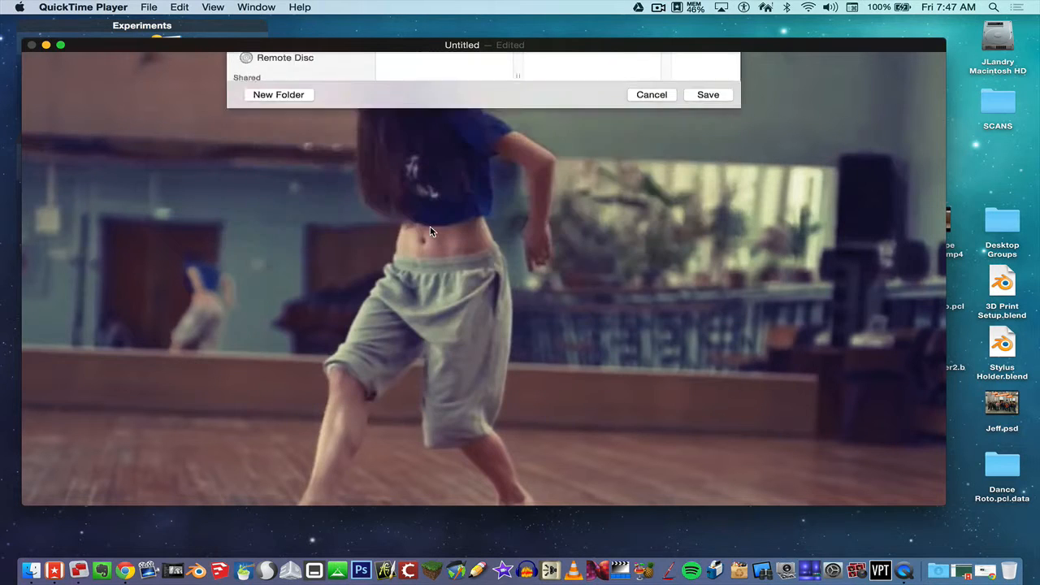
Quit QuickTime and place the exported clip beside the original ballet MP4.
left_click_drag(378, 44, 362, 45)
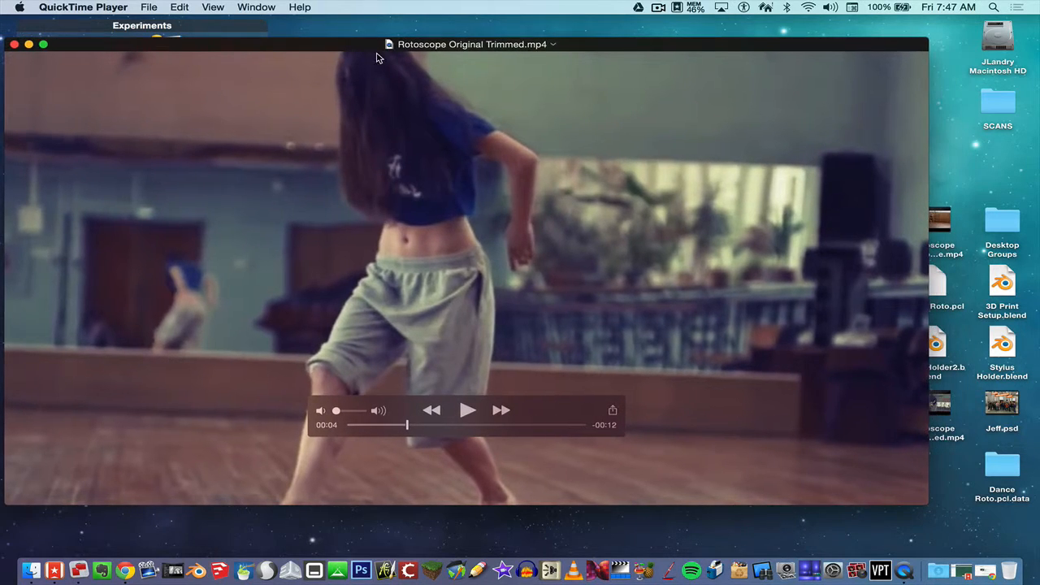
key("super+q")
left_click(486, 118)
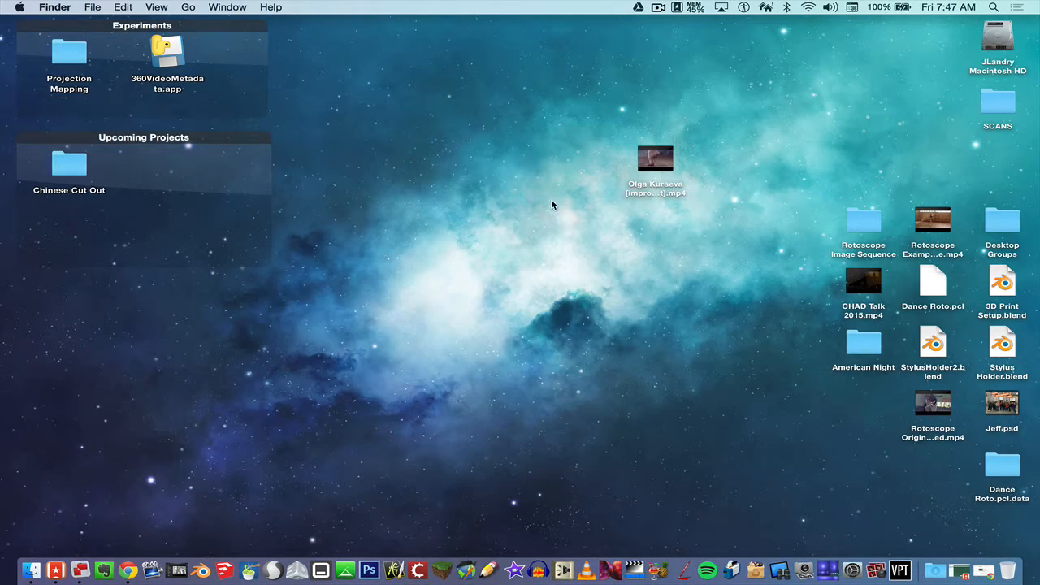
left_click_drag(928, 429, 722, 186)
left_click(690, 228)
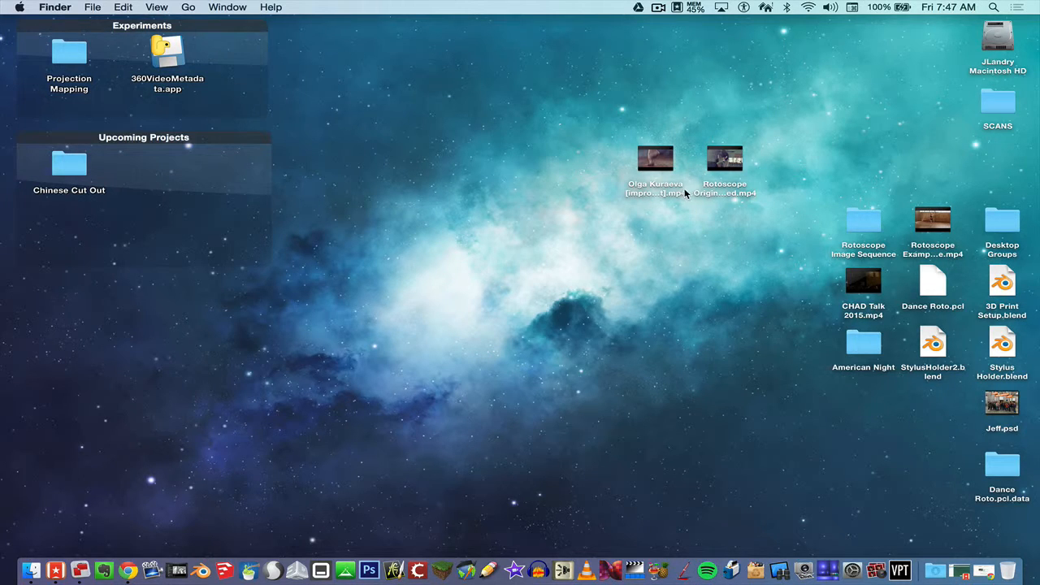
Add a desktop folder called 'Ballet Image Sequence' below Rotoscope Original Trimmed.mp4.
left_click(727, 190)
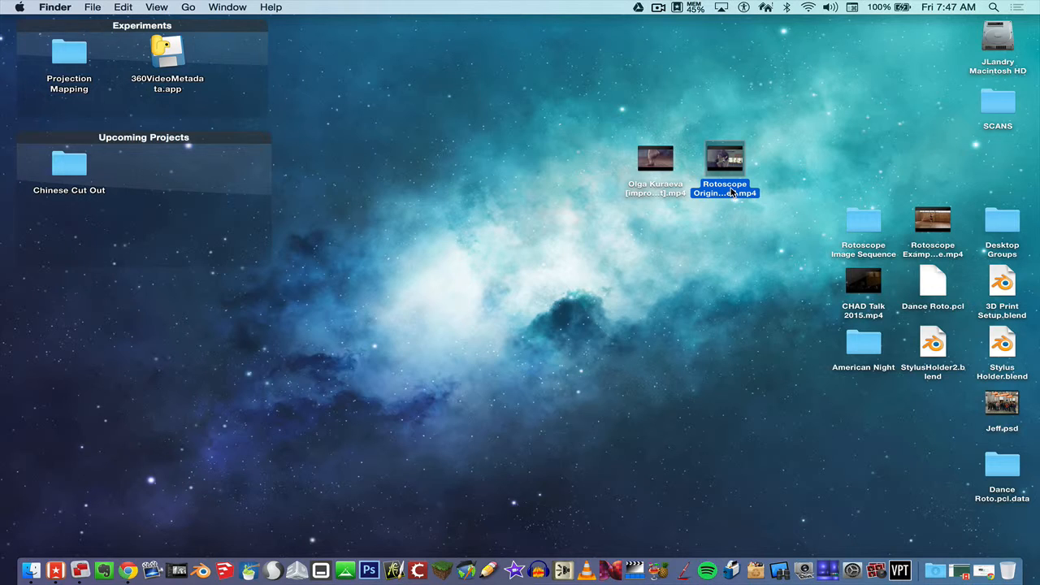
left_click(702, 235)
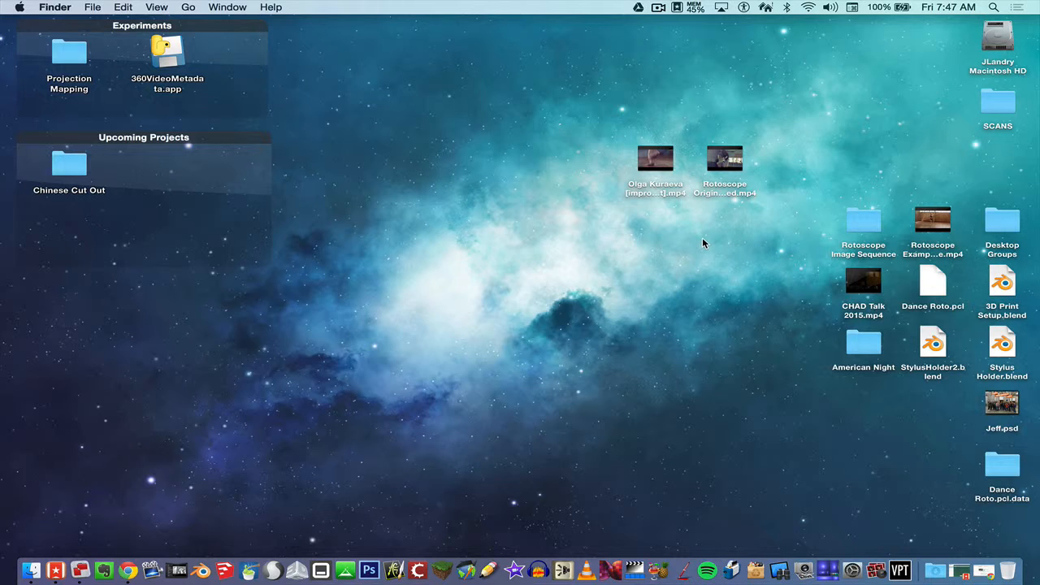
right_click(707, 234)
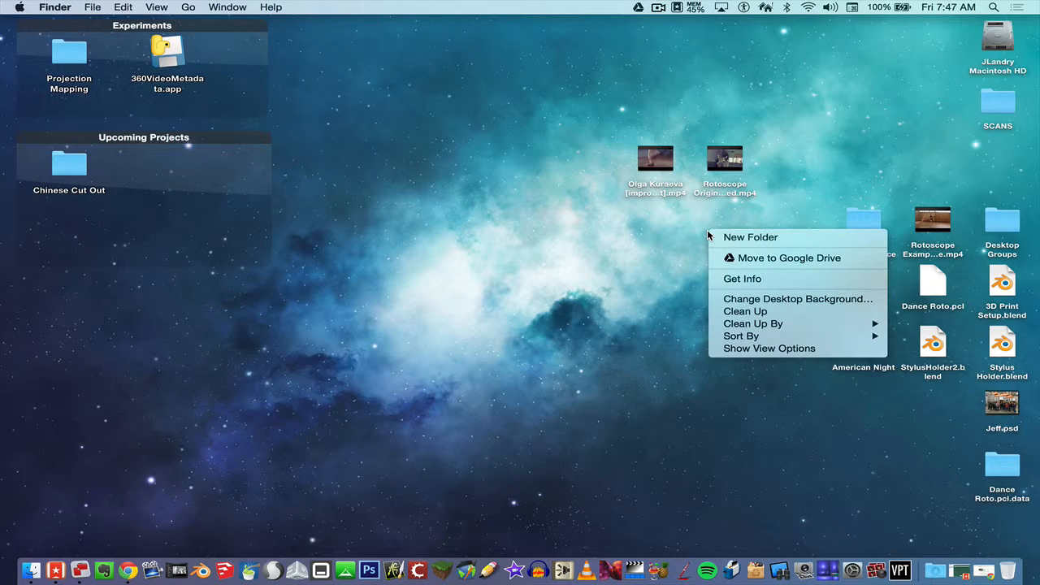
left_click(737, 237)
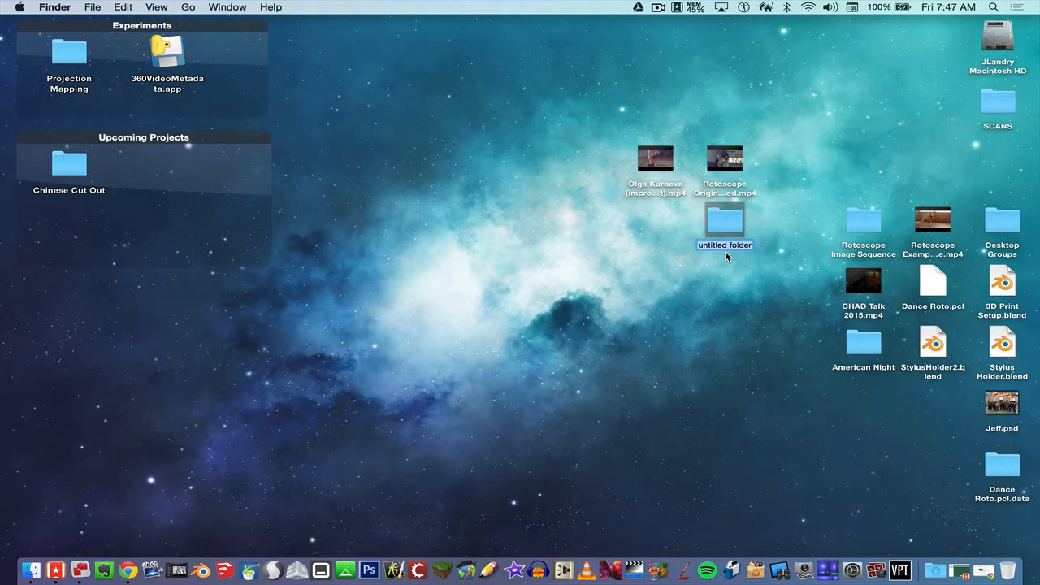
type("Ballet Image Sequence")
key("Return")
left_click(729, 188)
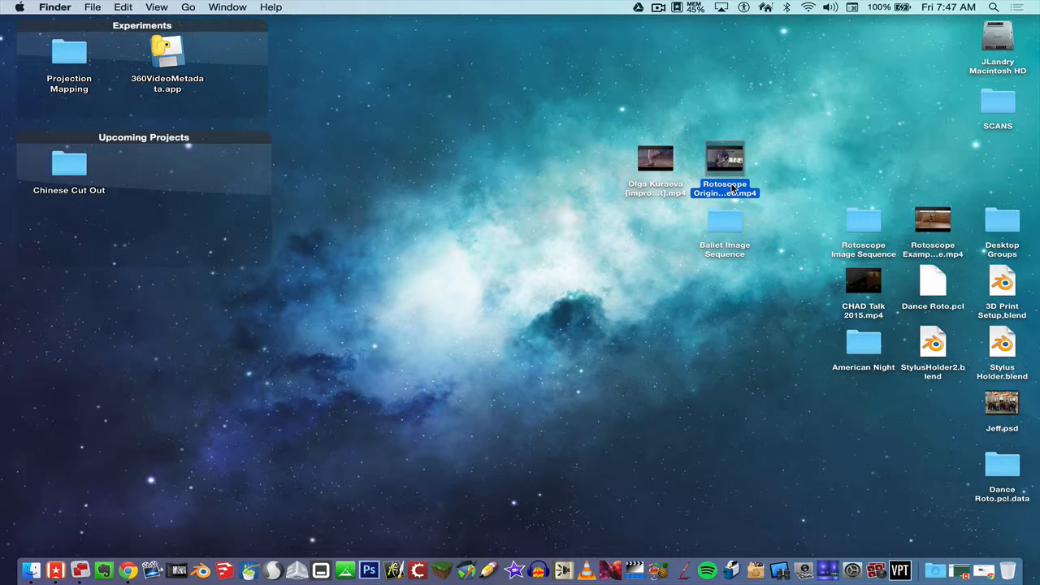
Check the trimmed clip's Open With apps, then show Applications in a new Finder window.
right_click(727, 187)
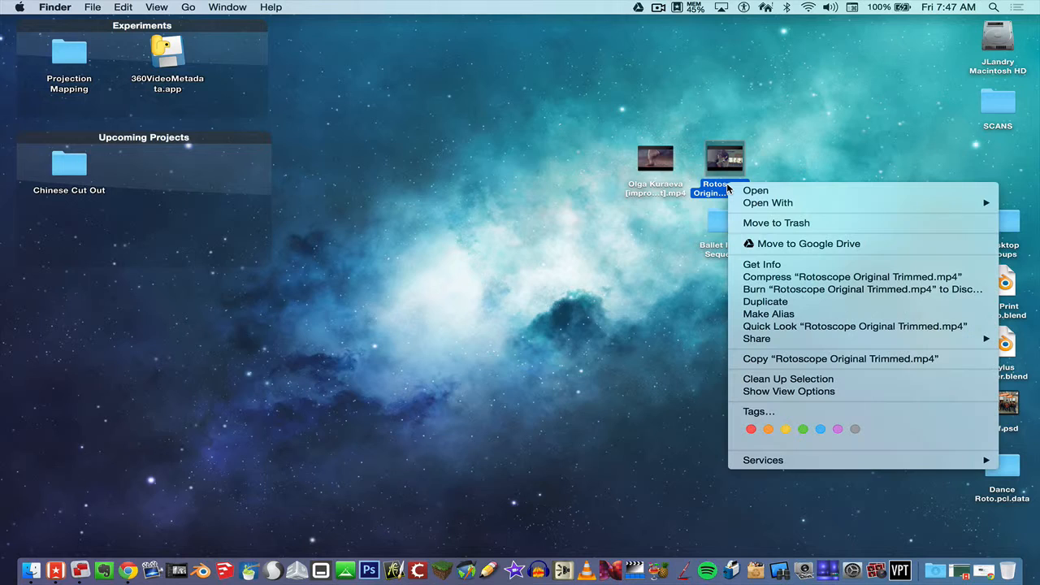
mouse_move(746, 202)
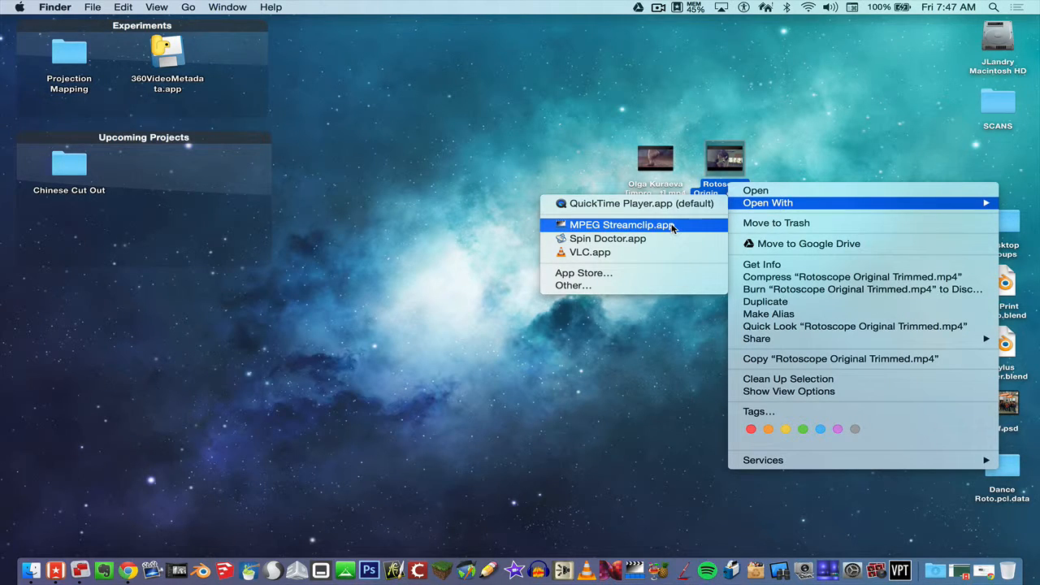
left_click(522, 216)
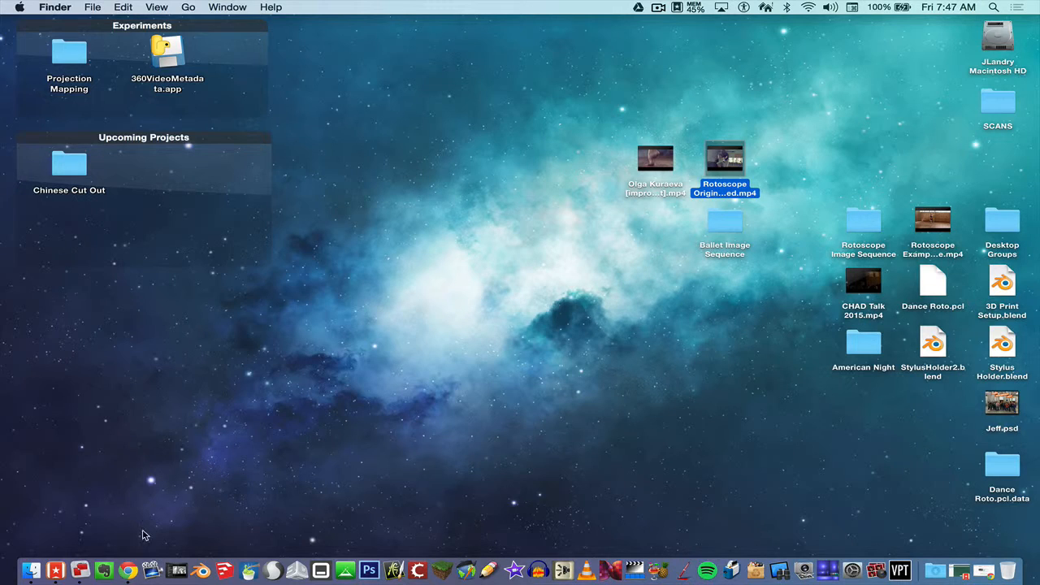
left_click(30, 574)
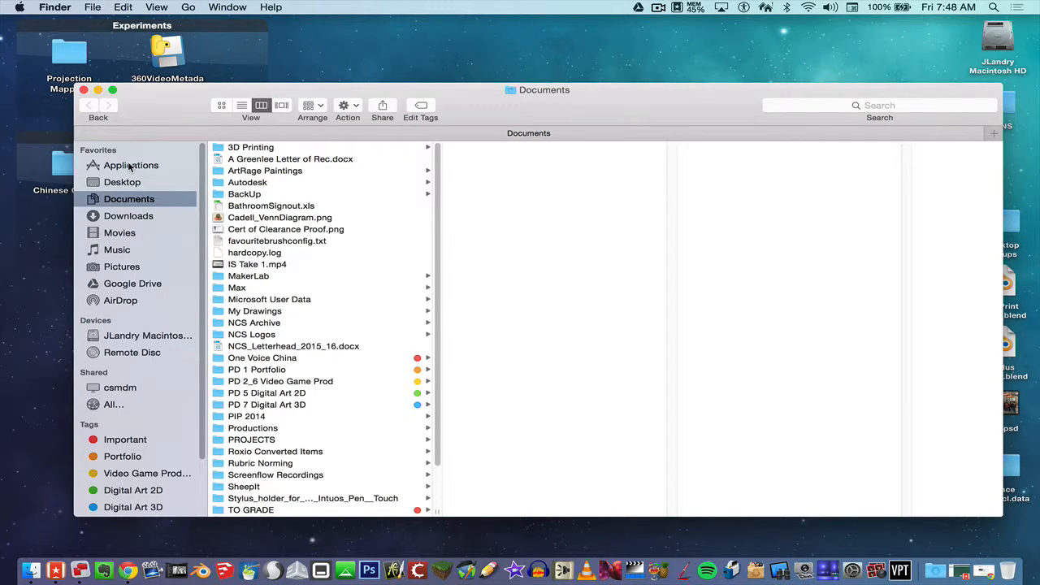
left_click(130, 167)
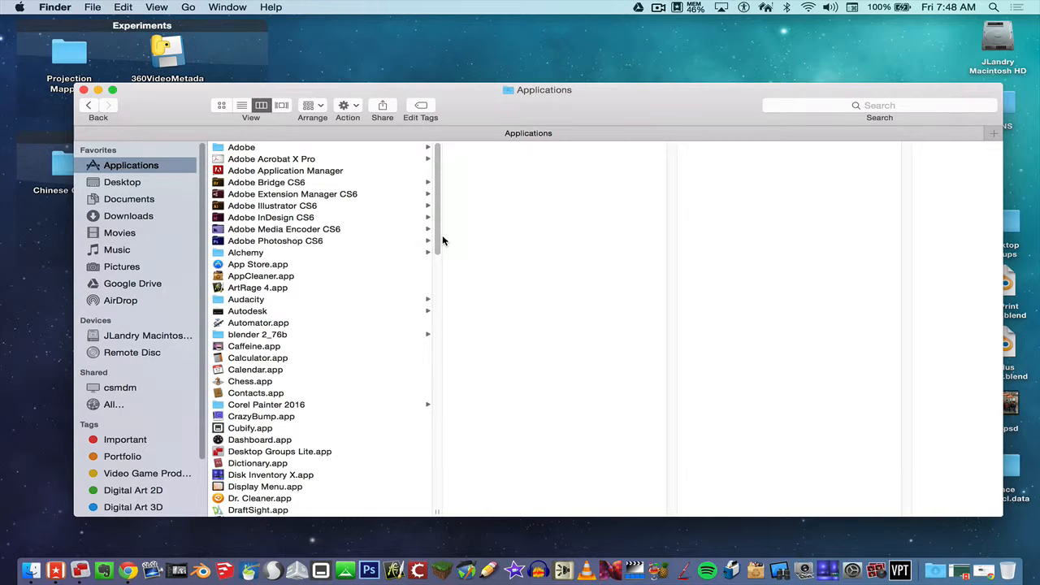
Launch MPEG Streamclip from Applications and close the Finder window.
left_click_drag(436, 232, 427, 399)
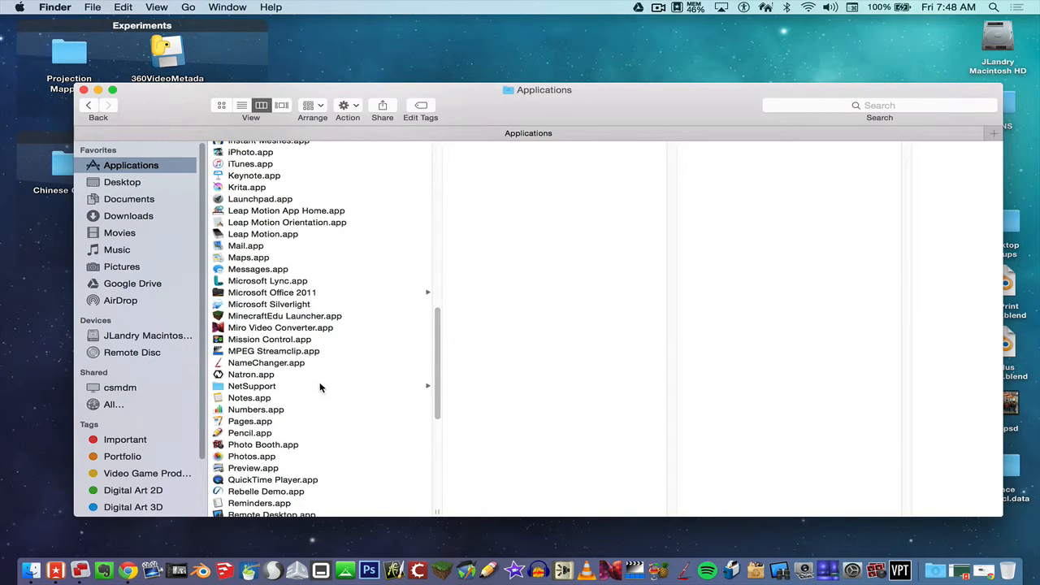
left_click(279, 352)
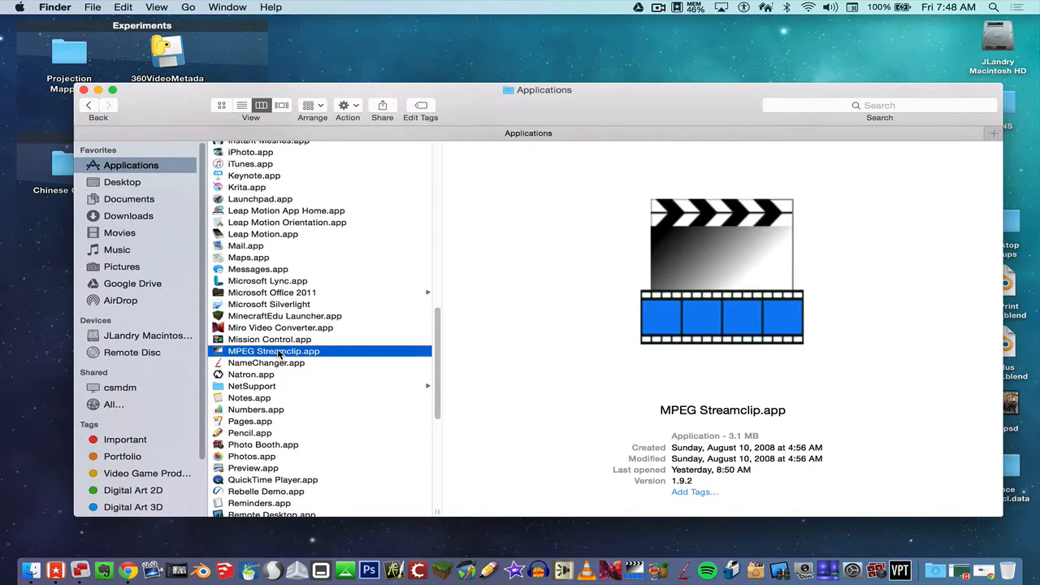
right_click(282, 354)
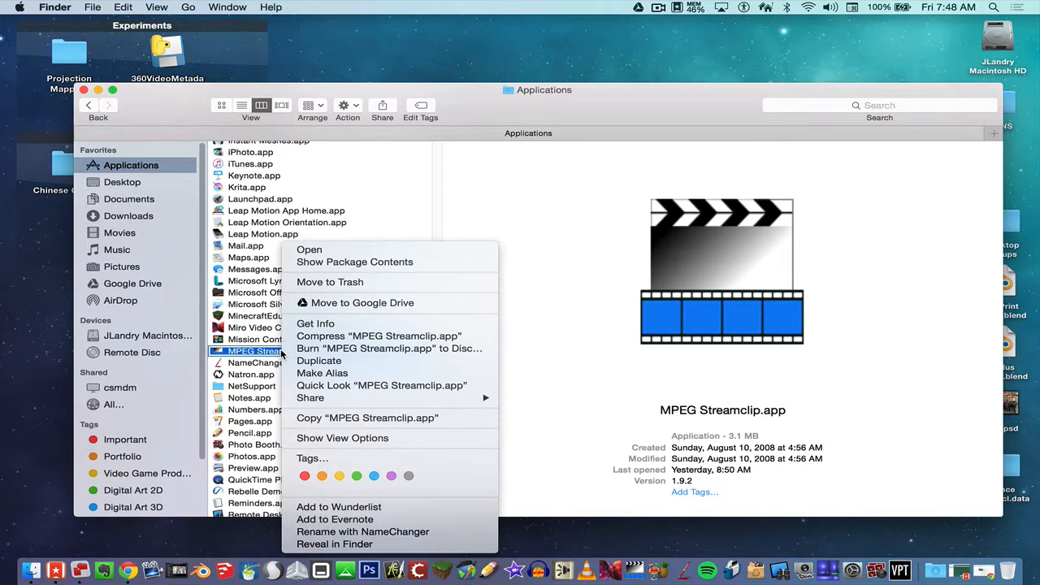
left_click(315, 252)
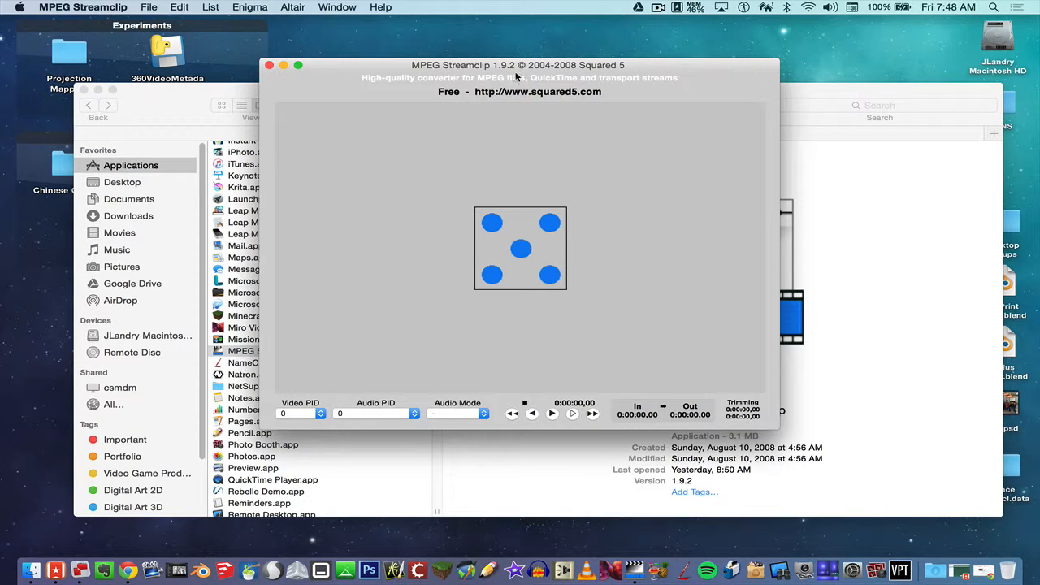
left_click_drag(516, 75, 355, 75)
left_click(85, 91)
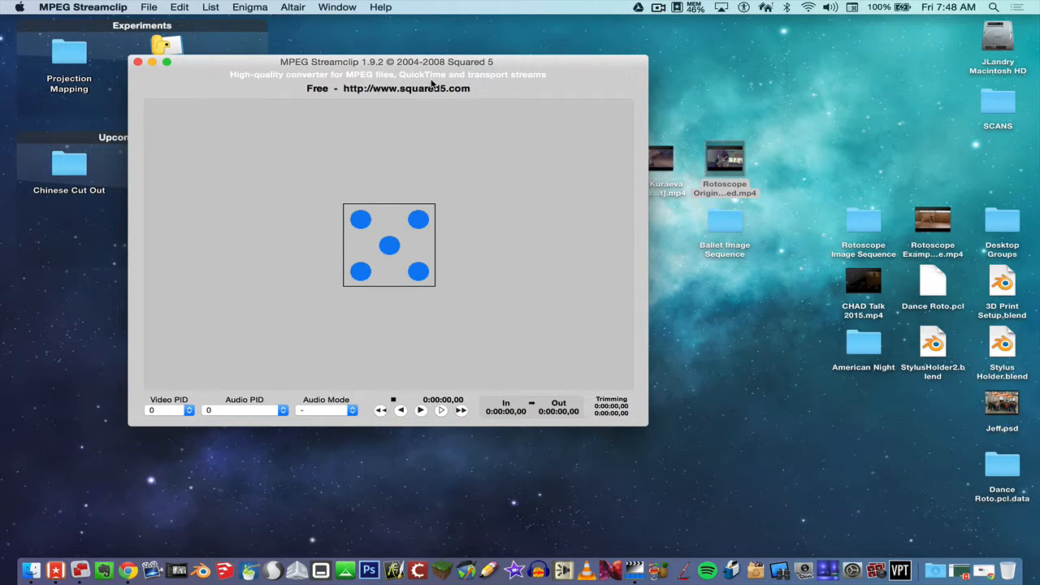
Load Rotoscope Original Trimmed.mp4 into MPEG Streamclip, showing its 0:00:16,04 out point.
left_click_drag(527, 76, 473, 66)
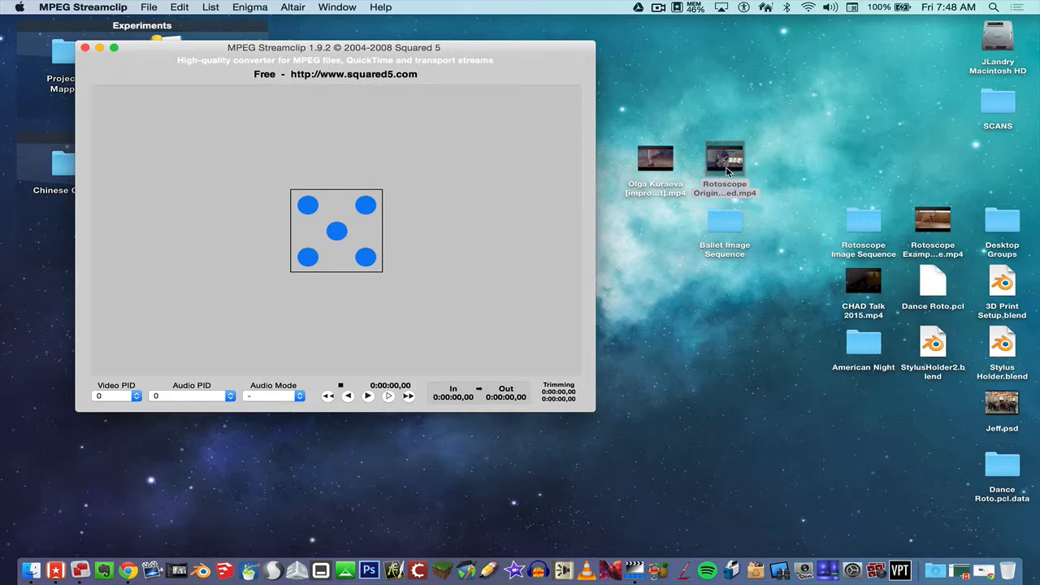
left_click_drag(735, 169, 381, 208)
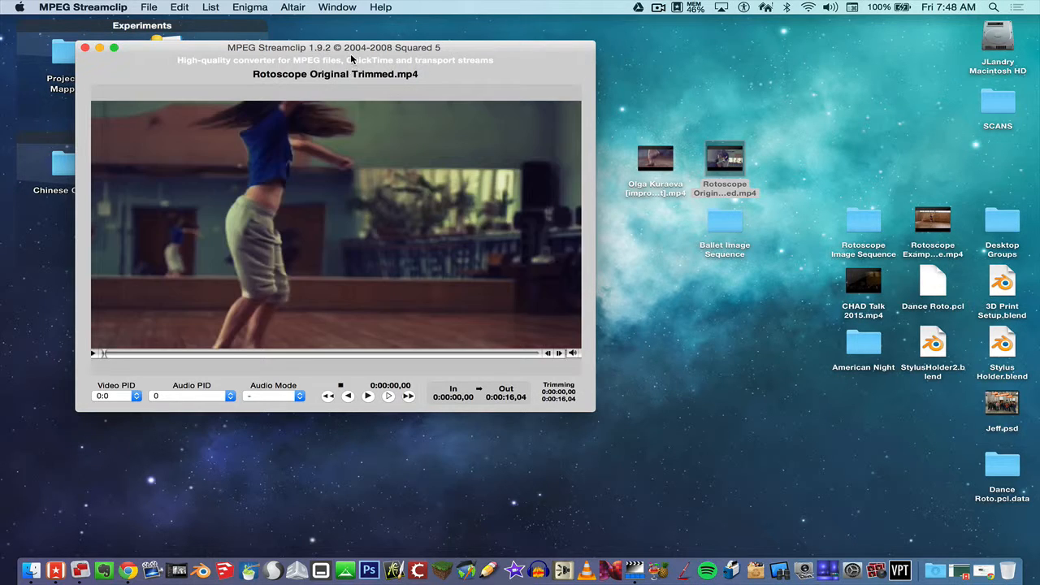
left_click_drag(350, 48, 333, 49)
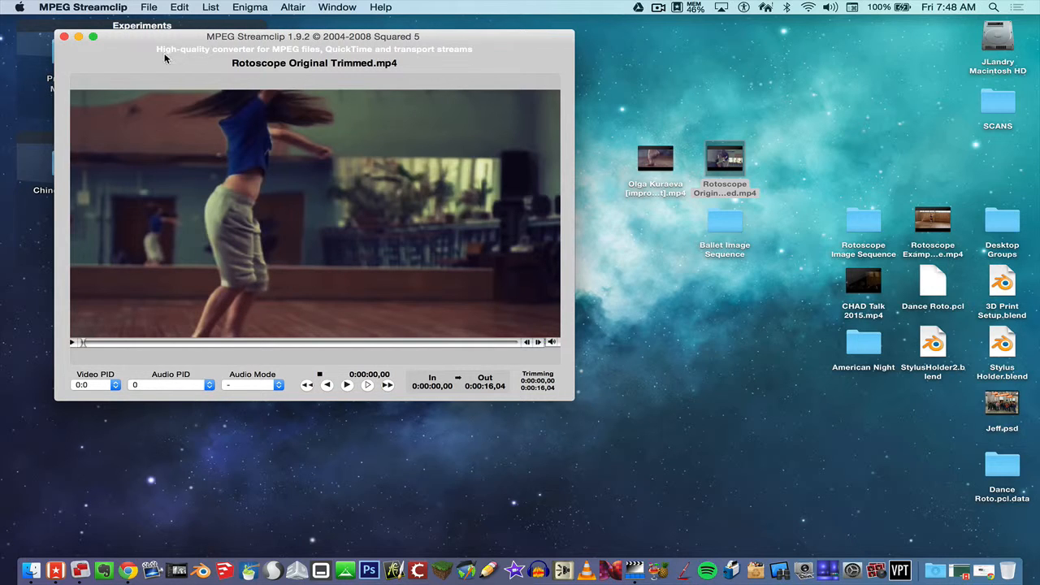
left_click_drag(168, 47, 149, 40)
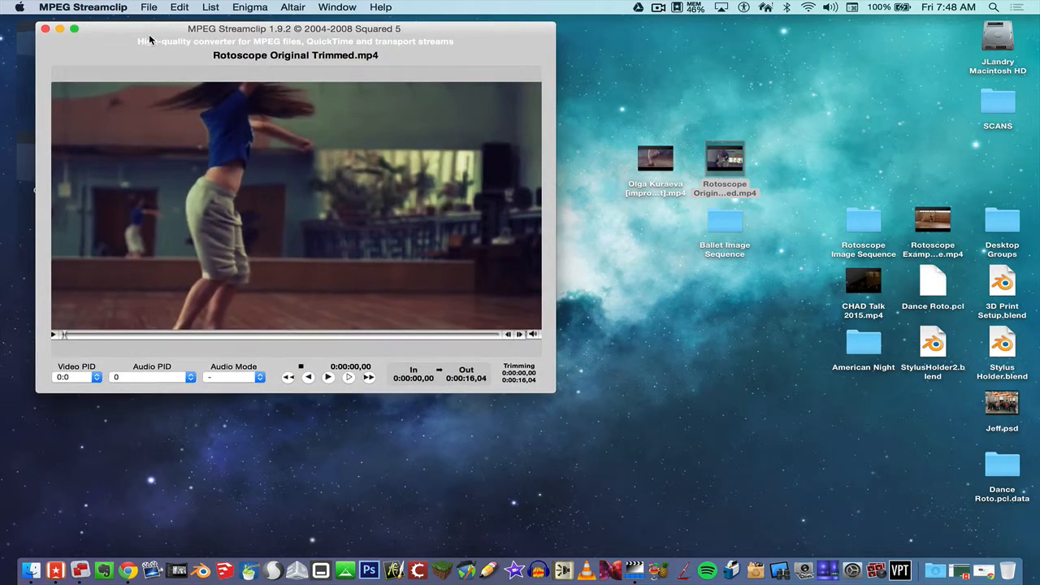
left_click(148, 8)
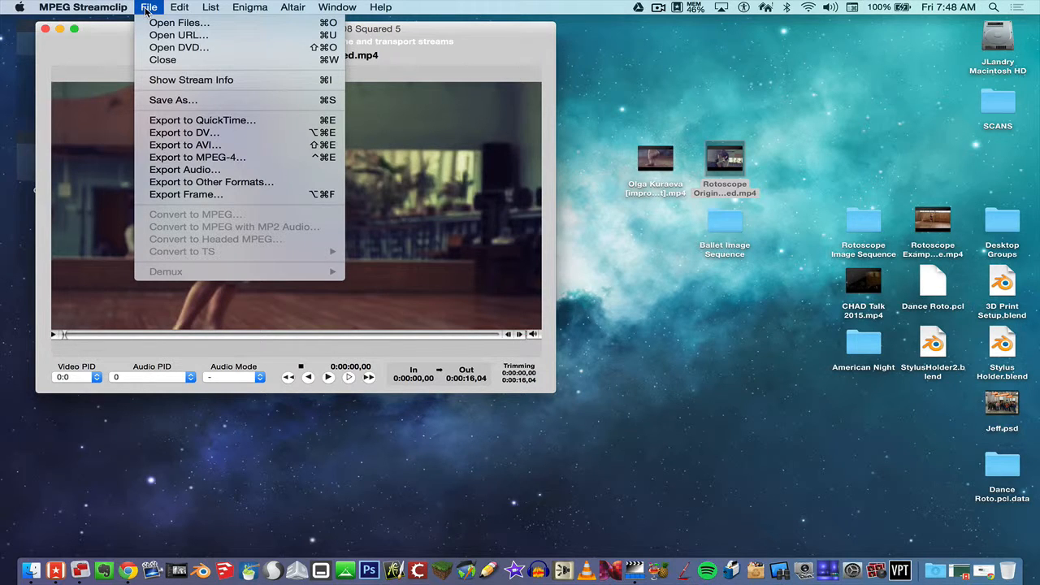
Set the export to an Image Sequence of JPEG frames at 30 fps, reaching the save dialog.
left_click(204, 183)
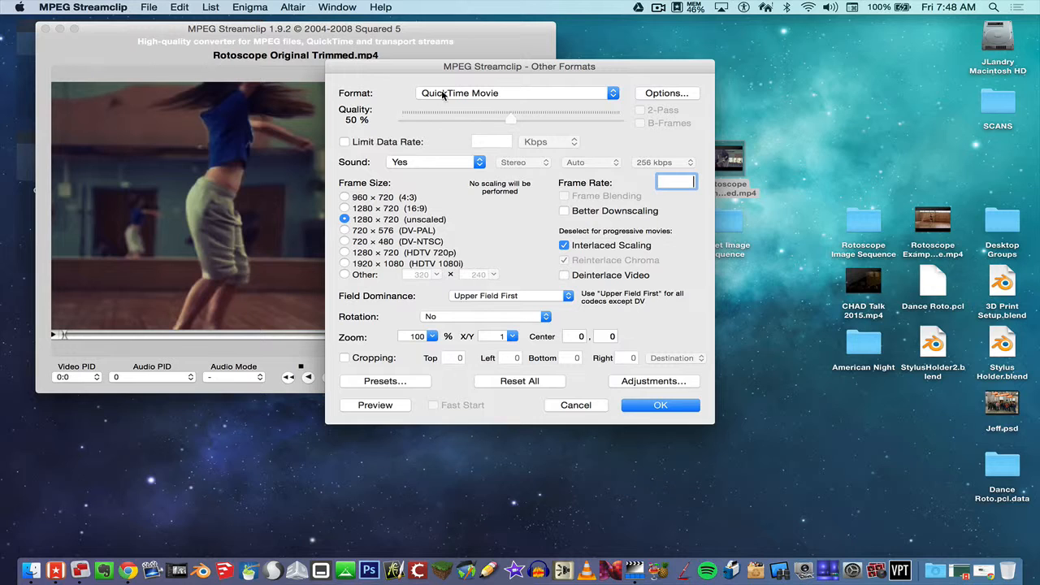
left_click(445, 95)
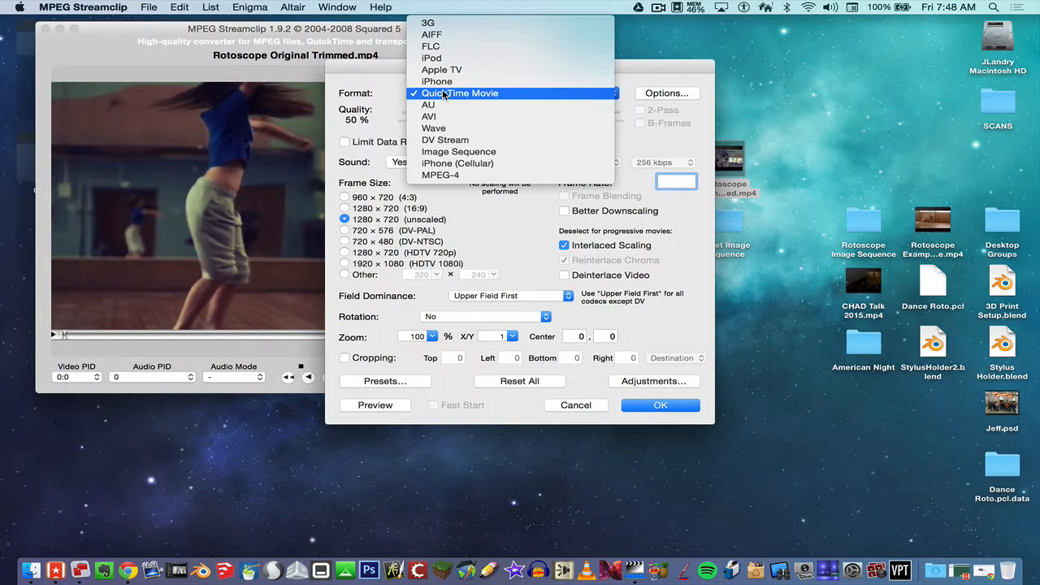
left_click(458, 153)
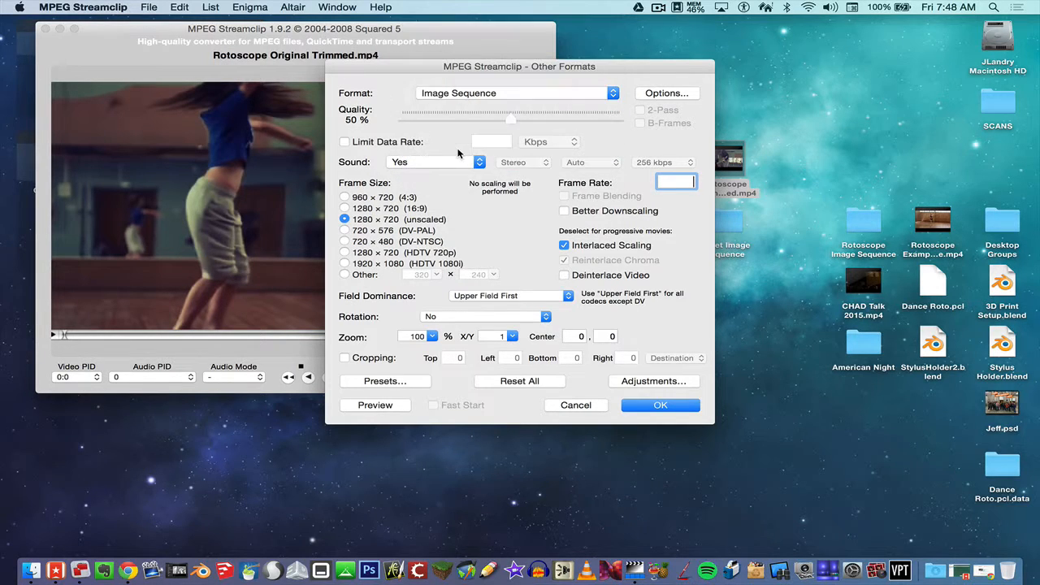
left_click(658, 95)
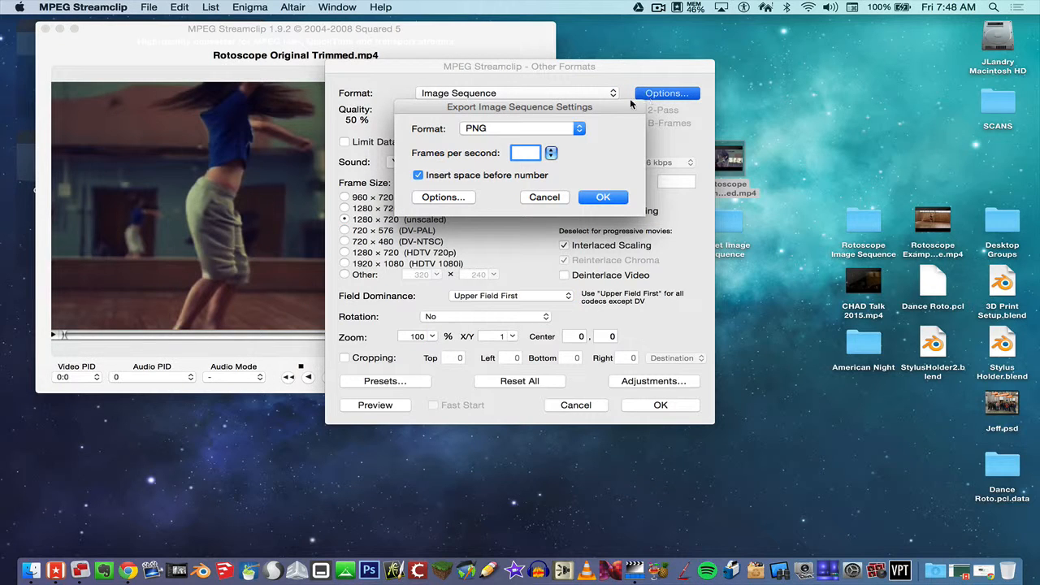
left_click(558, 130)
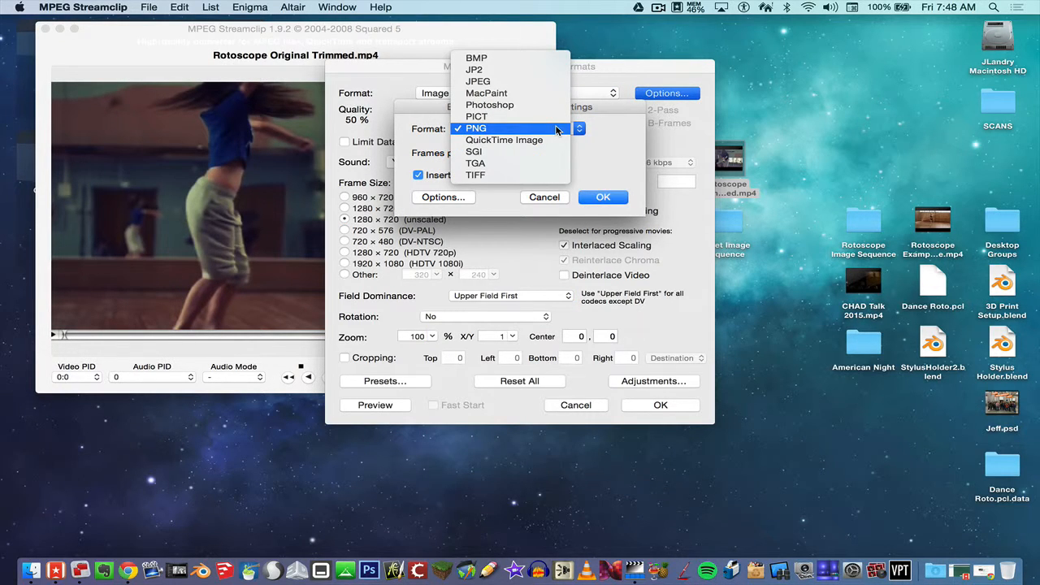
left_click(549, 86)
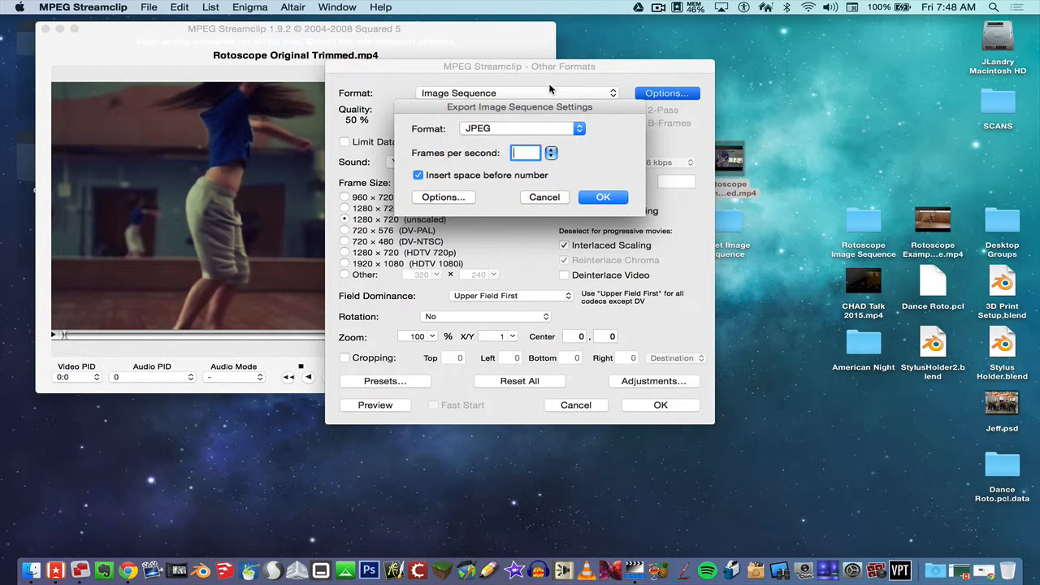
left_click(551, 154)
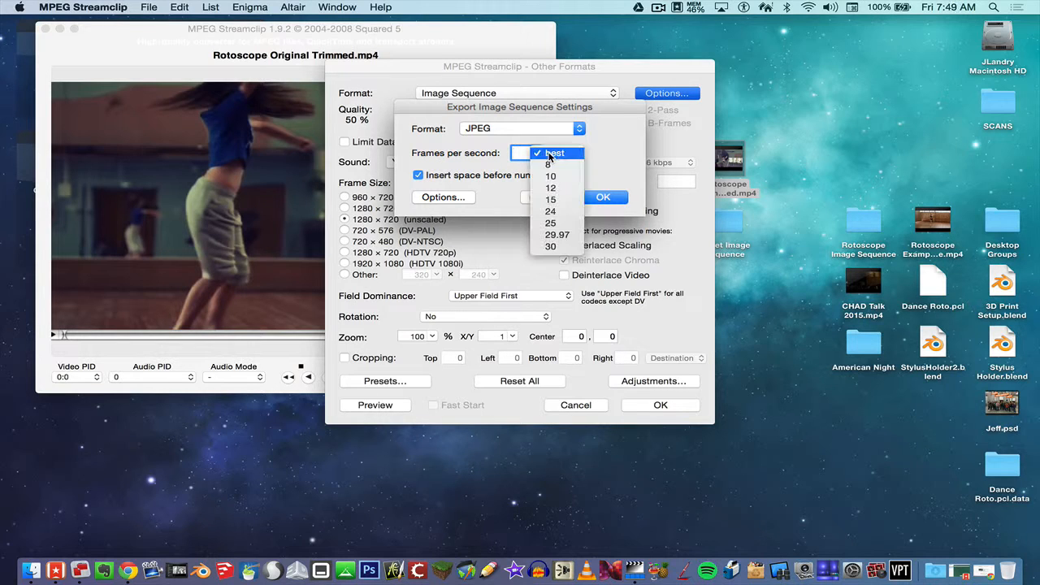
left_click(546, 243)
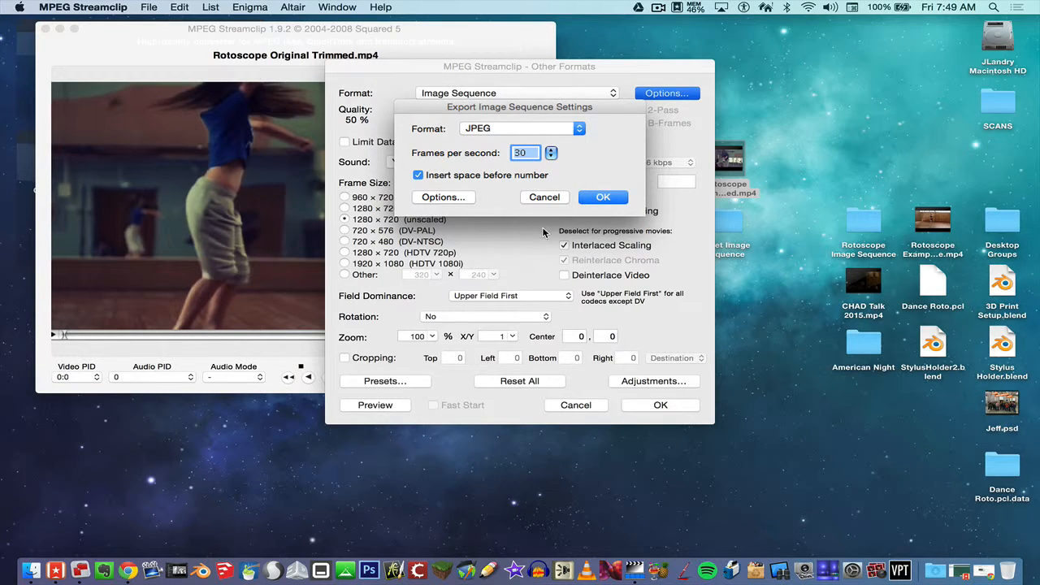
left_click(609, 203)
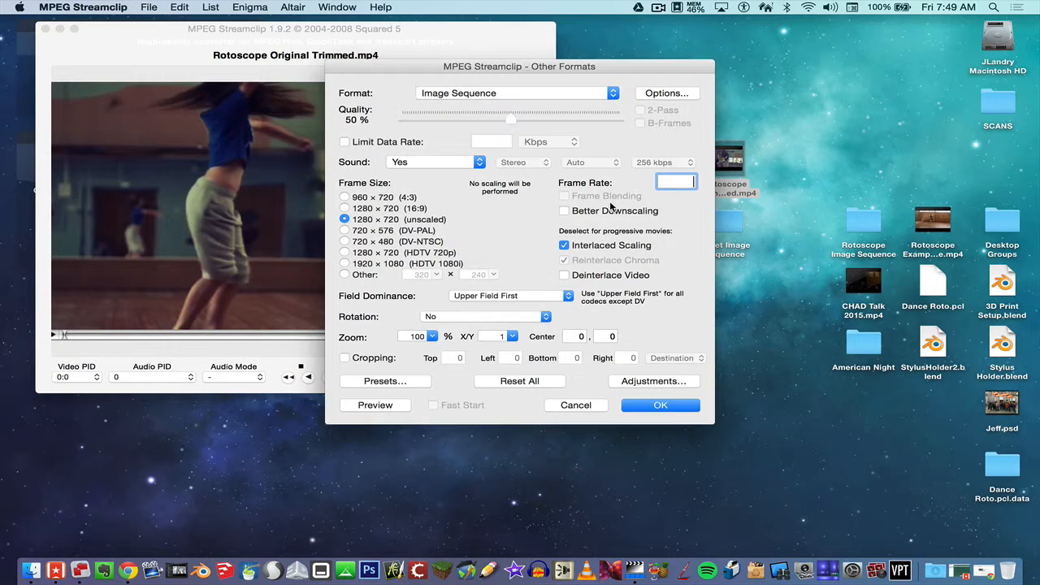
left_click(663, 405)
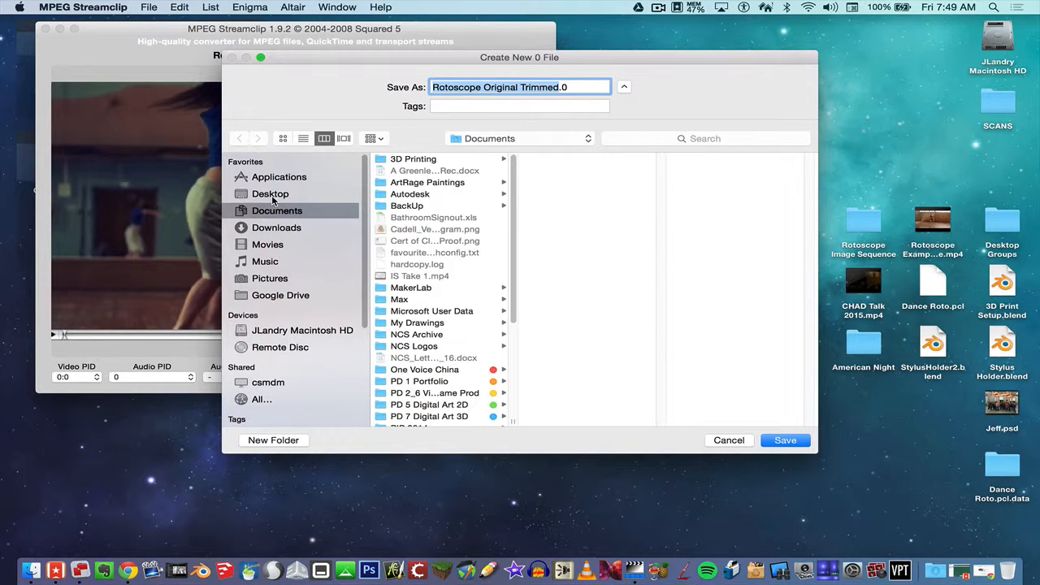
Export the JPEG sequence into the Desktop's Ballet Image Sequence folder and let encoding run.
left_click(273, 195)
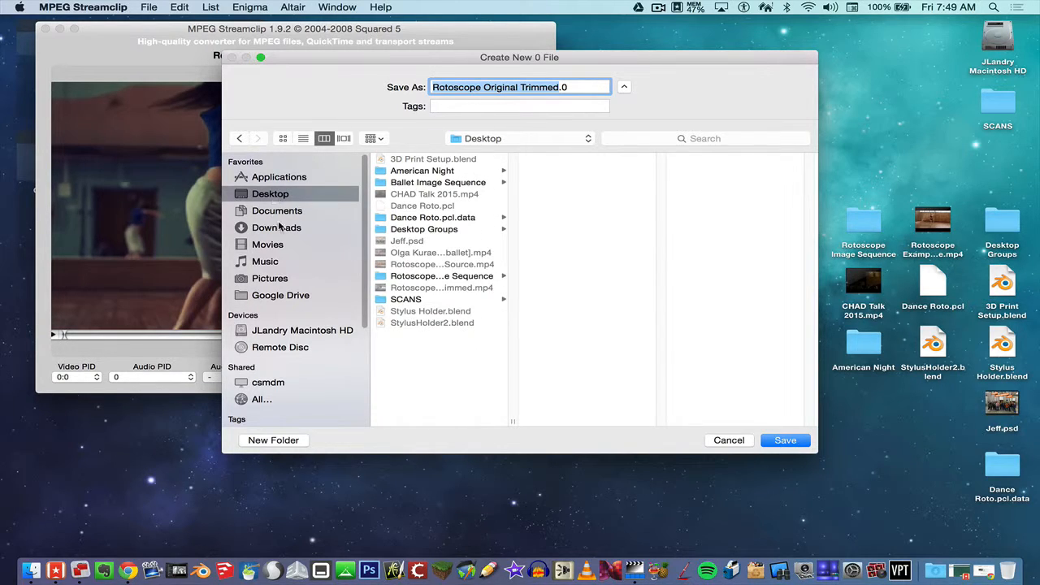
left_click(446, 184)
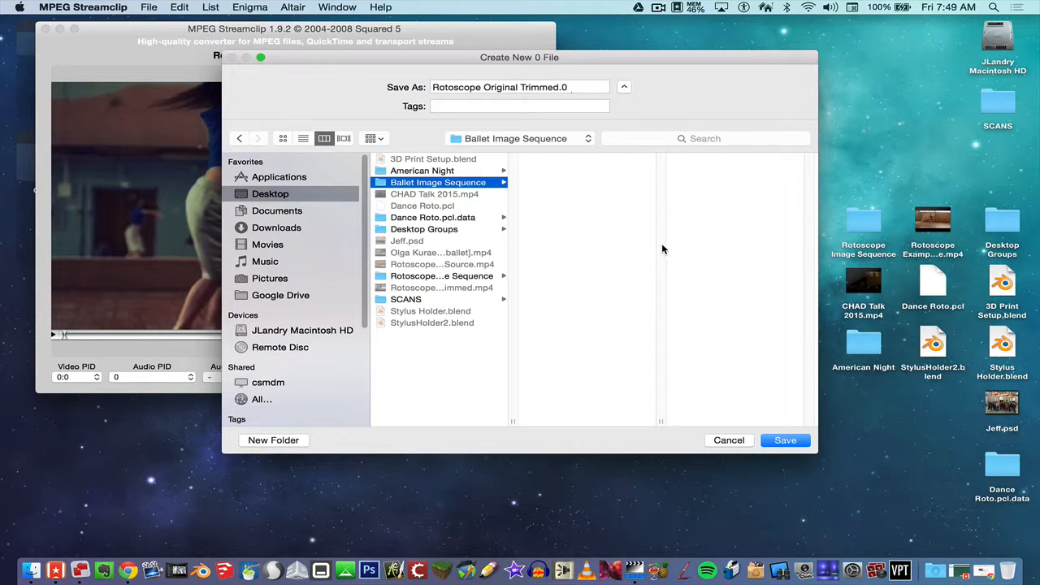
left_click(784, 440)
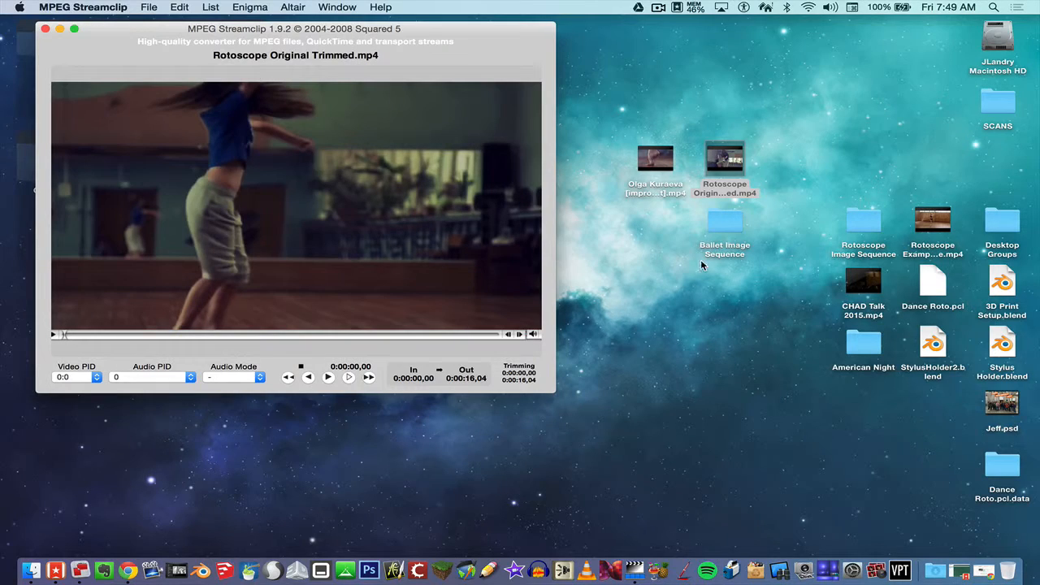
Open the Ballet Image Sequence folder and preview exported frames 001 through 485.
double_click(717, 224)
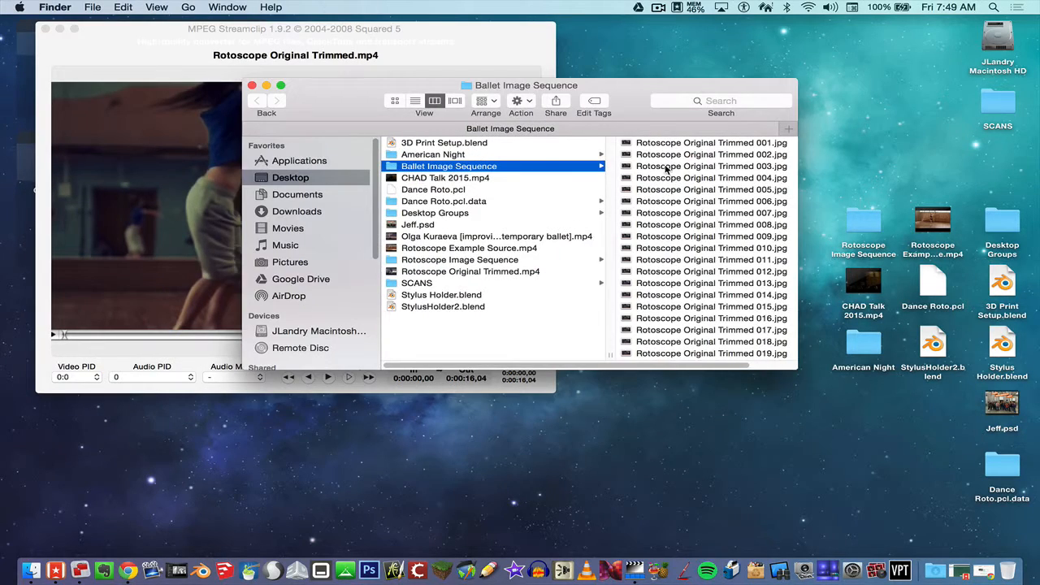
left_click_drag(630, 103, 494, 65)
left_click_drag(661, 332, 840, 370)
left_click(626, 105)
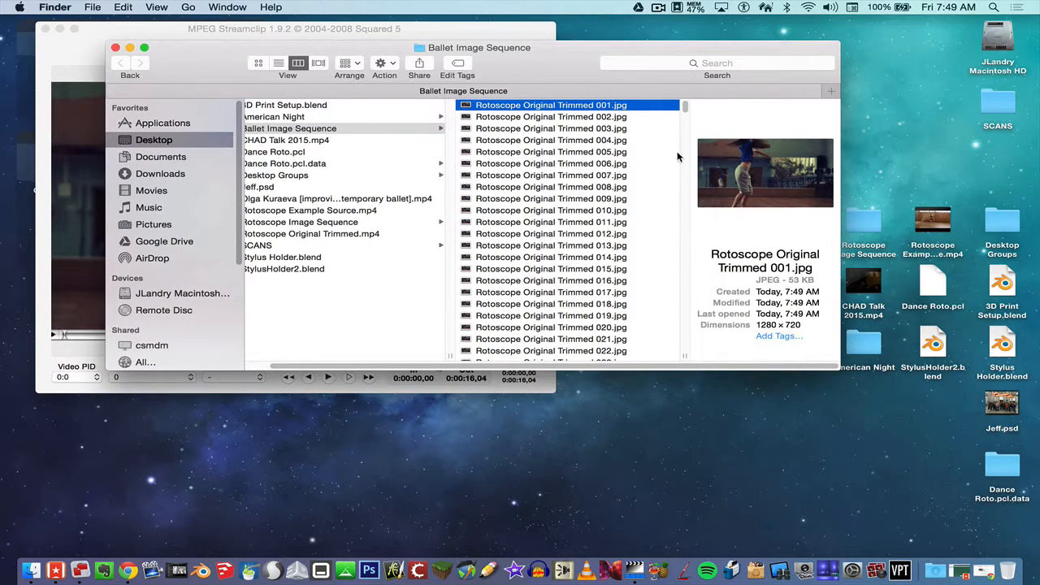
left_click(629, 175)
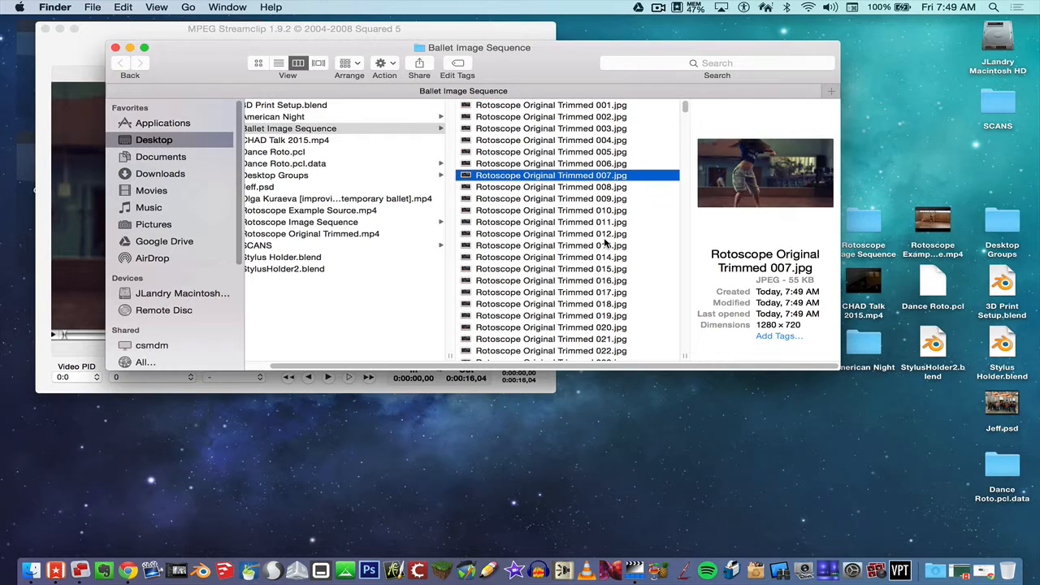
left_click(606, 246)
left_click(595, 305)
left_click_drag(685, 113, 685, 367)
left_click(614, 356)
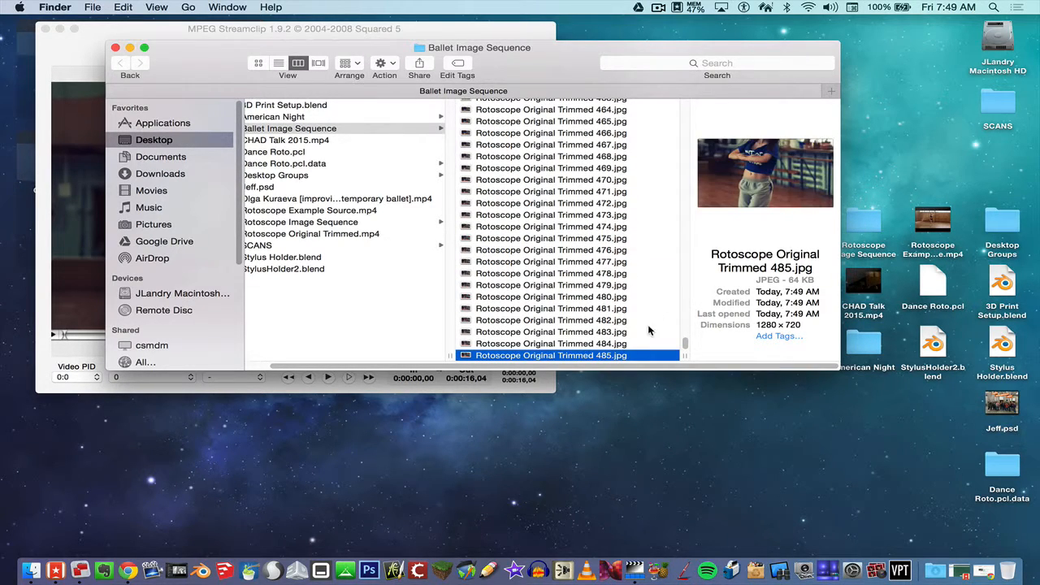
Close the folder window and bring MPEG Streamclip back to the front.
left_click(115, 48)
left_click(186, 40)
left_click(106, 7)
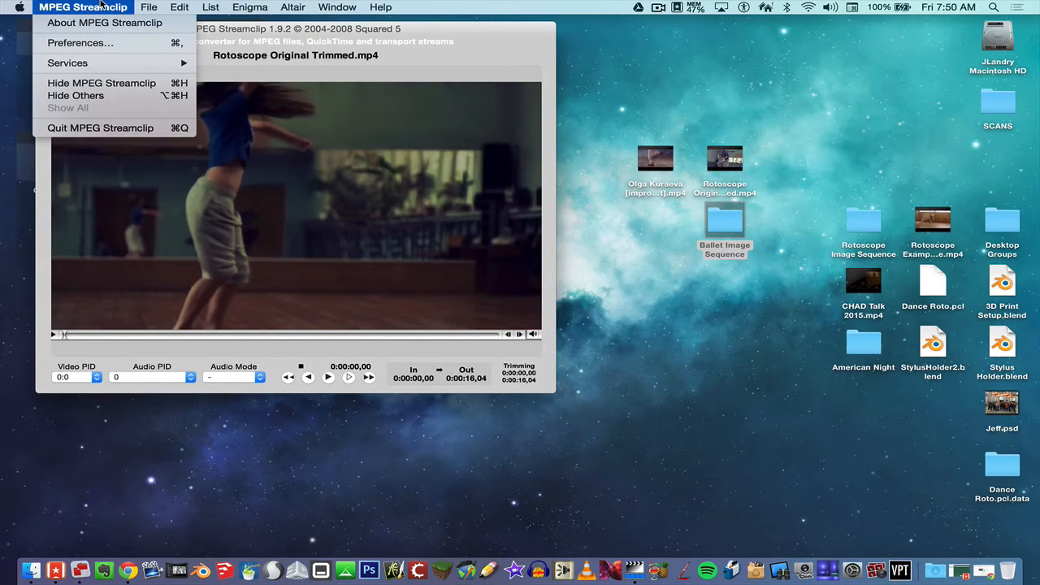
Quit MPEG Streamclip, launch Pencil2D and delete the default Vector Layer.
left_click(130, 129)
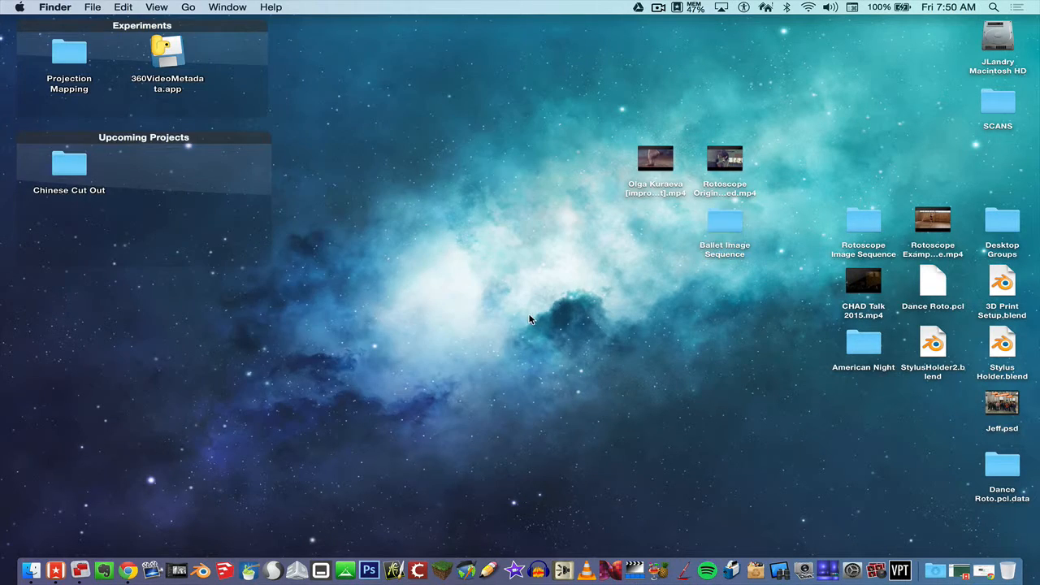
left_click(490, 569)
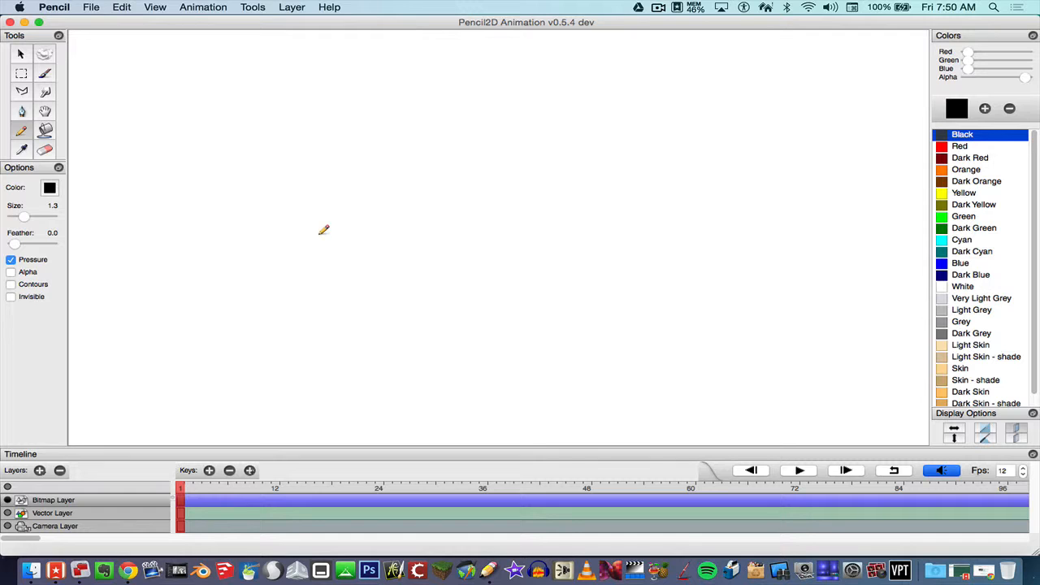
left_click(80, 512)
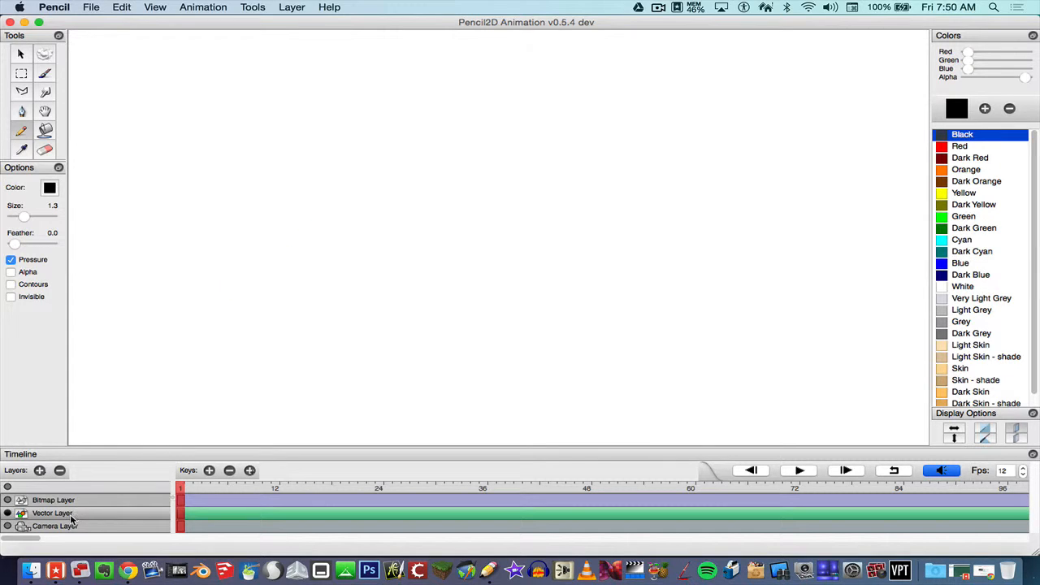
left_click(59, 471)
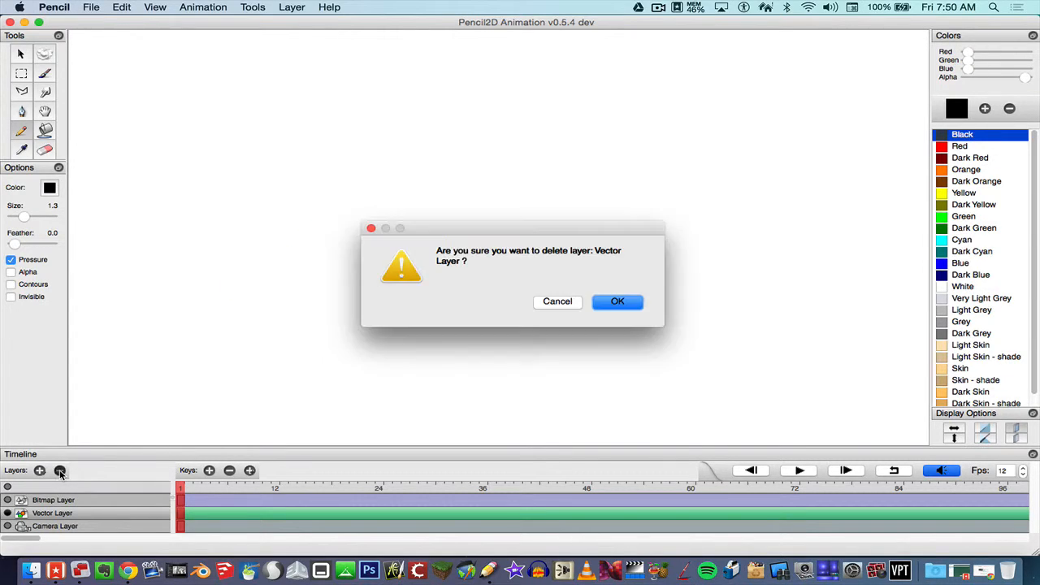
left_click(609, 302)
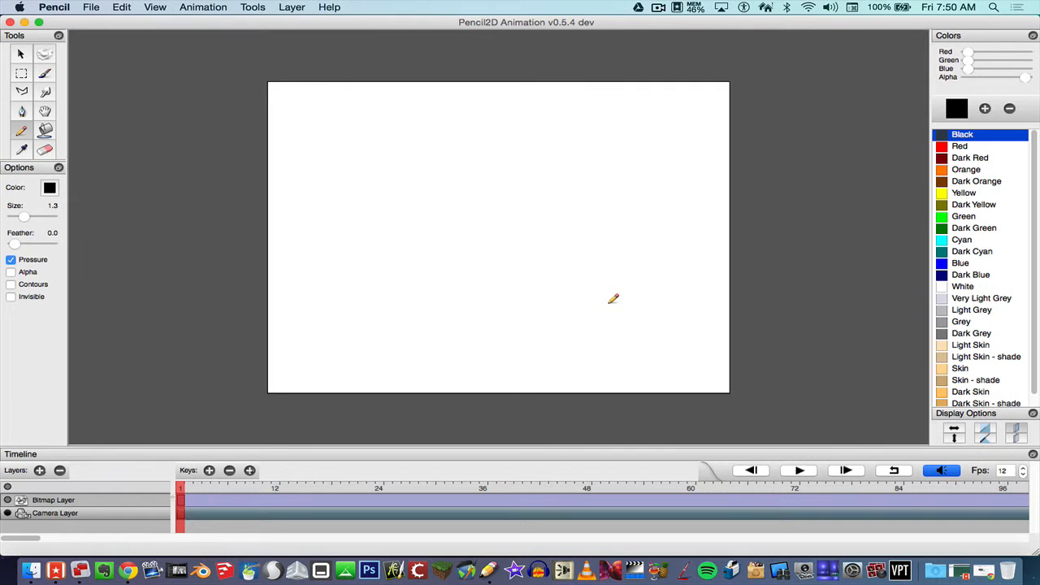
Rename the Bitmap Layer to DANCE REF.
left_click(61, 504)
double_click(59, 504)
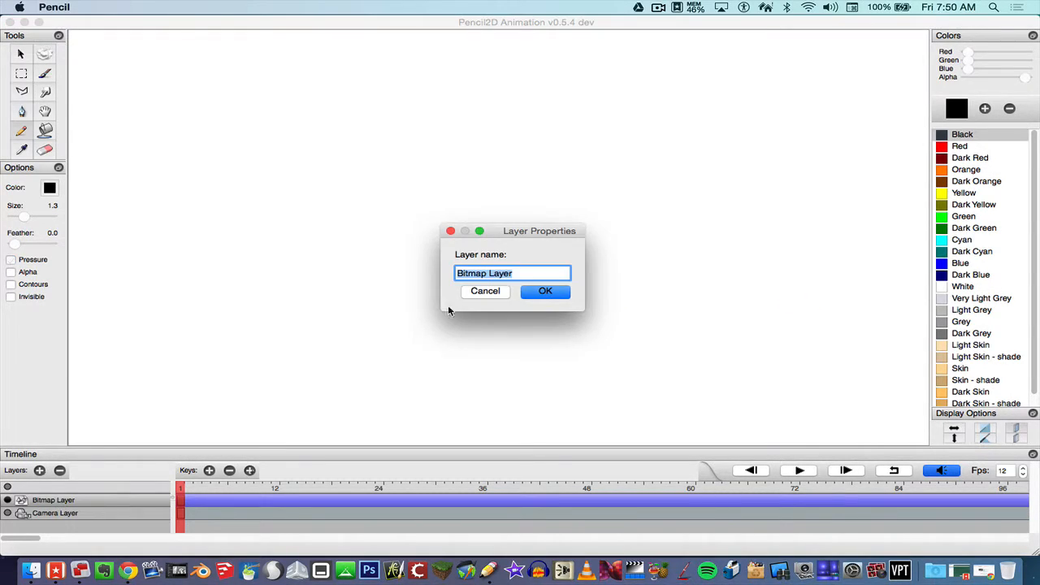
type("DAnce REF")
key("BackSpace")
key("BackSpace")
key("BackSpace")
type("NCE")
left_click(546, 292)
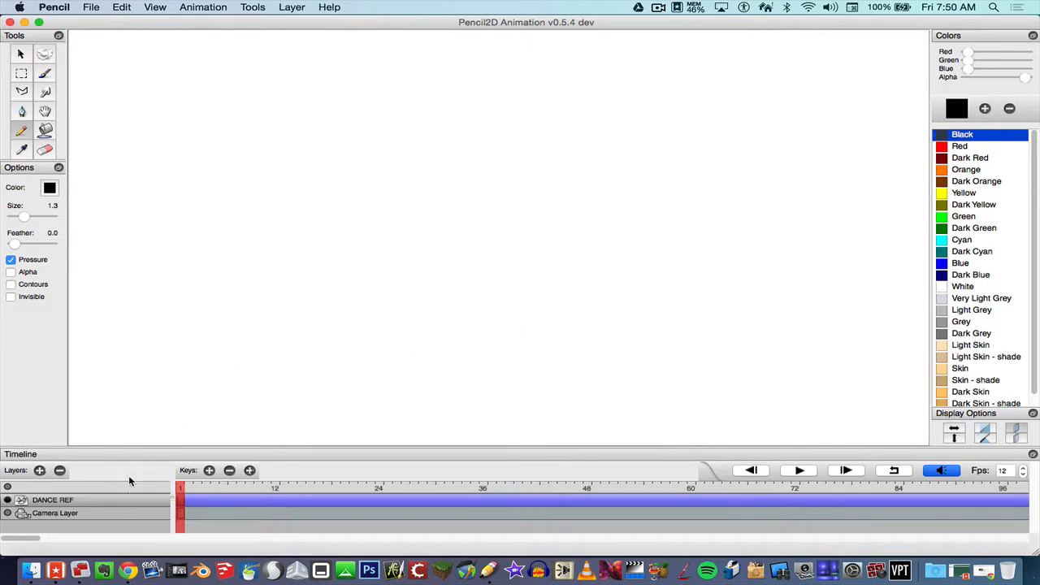
Add a new bitmap layer named ROTO and move it to the top of the stack.
left_click(40, 472)
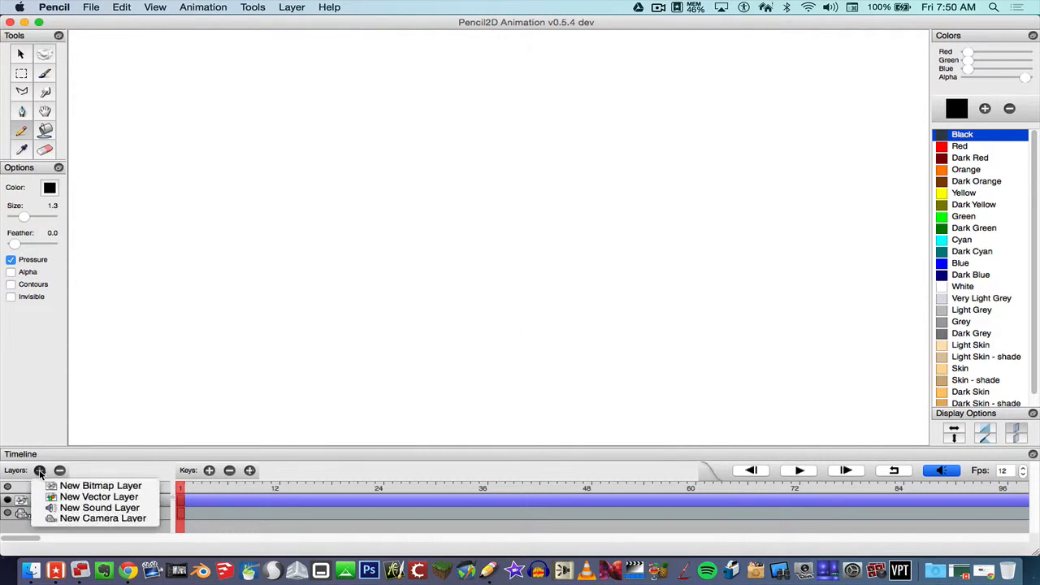
left_click(59, 485)
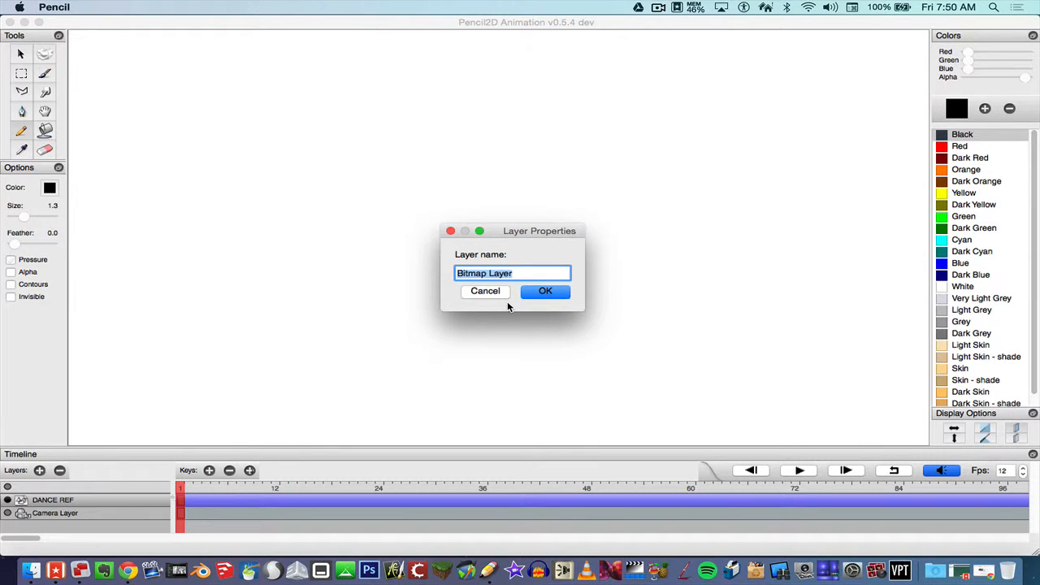
type("ROTO")
left_click(545, 292)
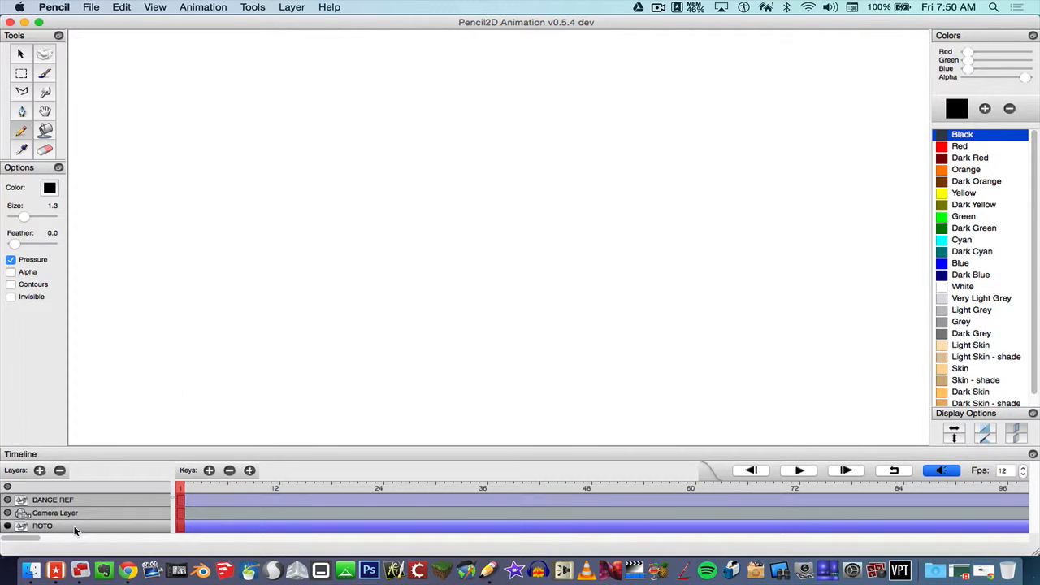
left_click_drag(74, 529, 74, 499)
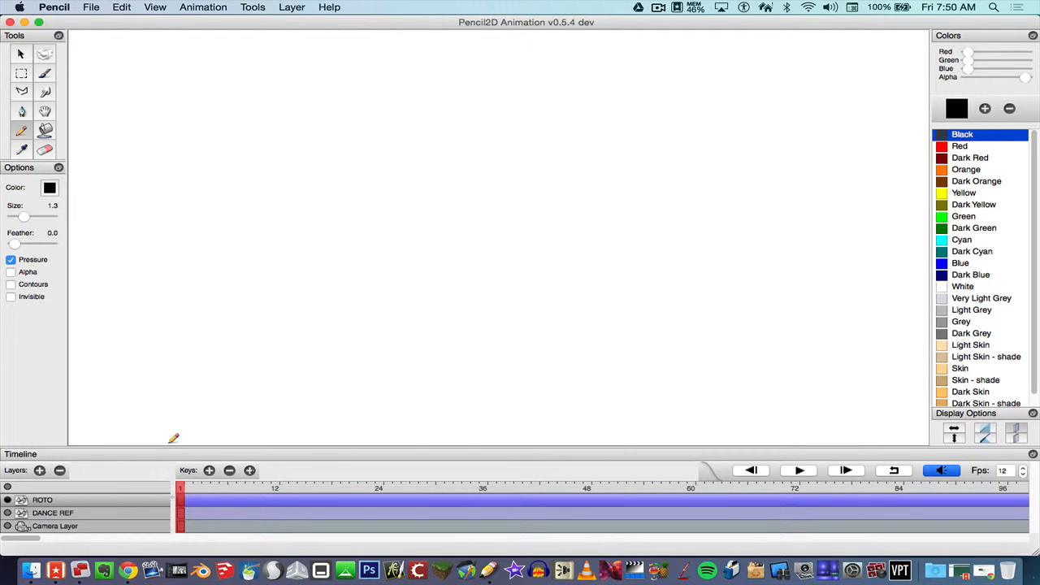
Select frame 1 of the DANCE REF layer.
left_click(94, 514)
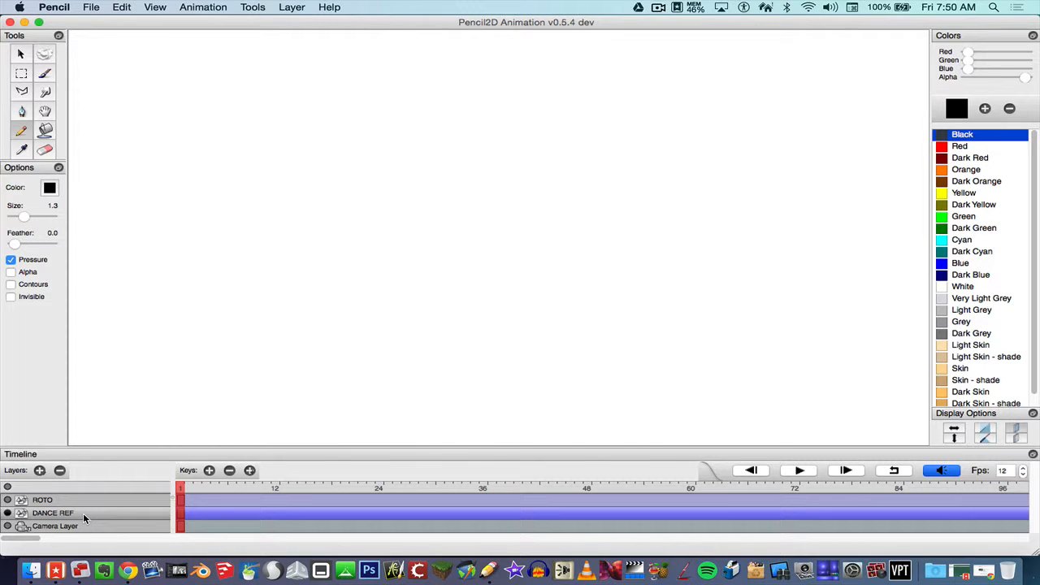
left_click(183, 517)
left_click(88, 6)
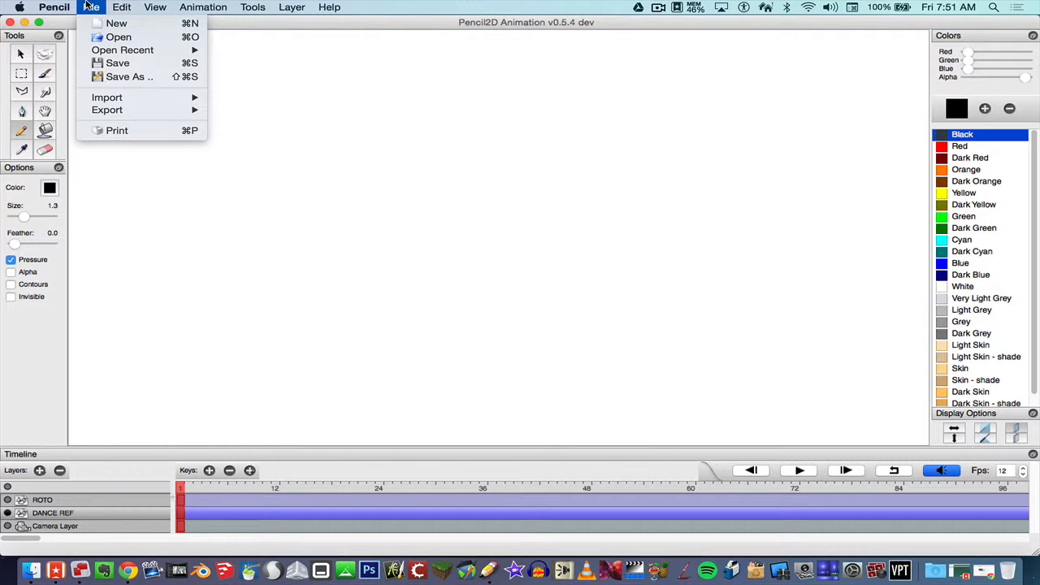
Save the animation on the Desktop as 'Rotoscope Dance Ballet'.
left_click(115, 63)
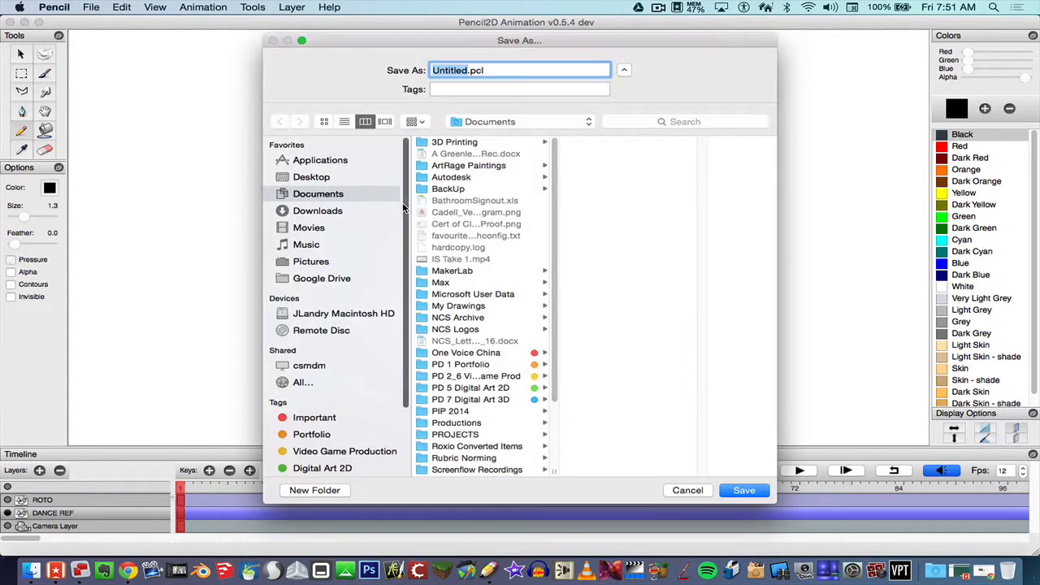
left_click(338, 178)
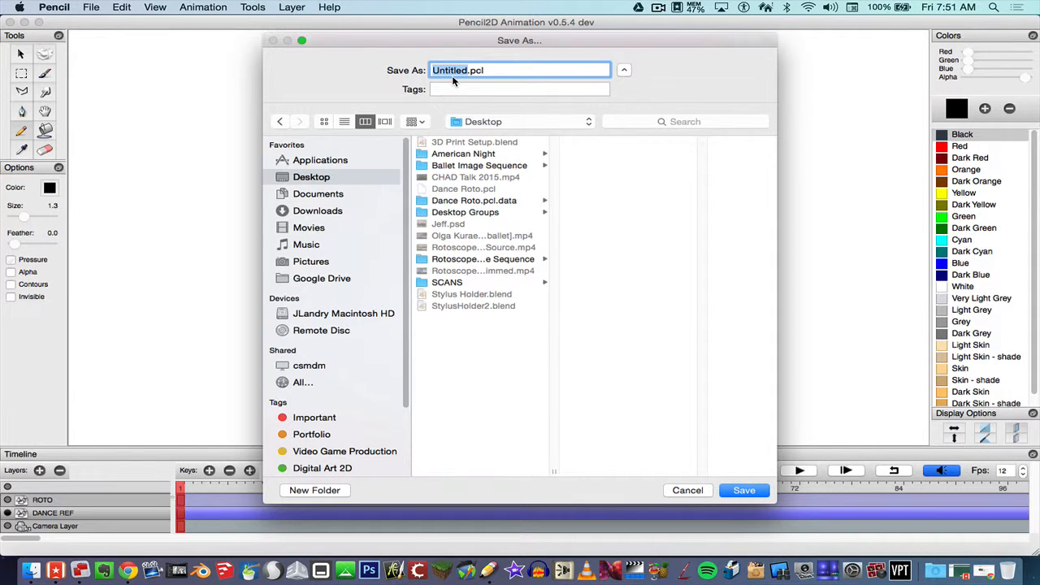
type("Rotoscope Dance Ballet")
left_click(742, 491)
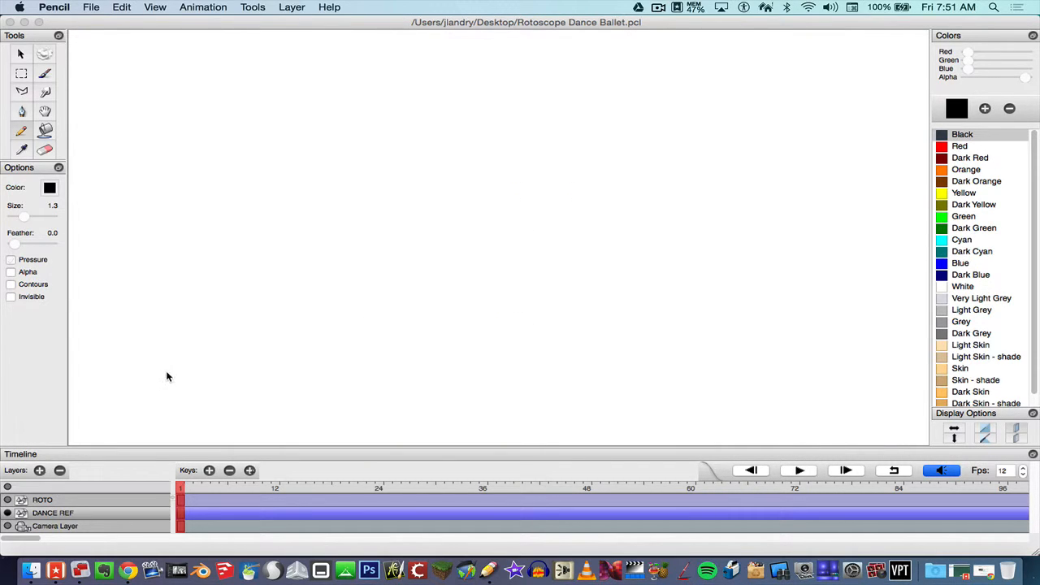
Import 001.jpg through 485.jpg from Ballet Image Sequence as an image sequence onto DANCE REF.
left_click(89, 7)
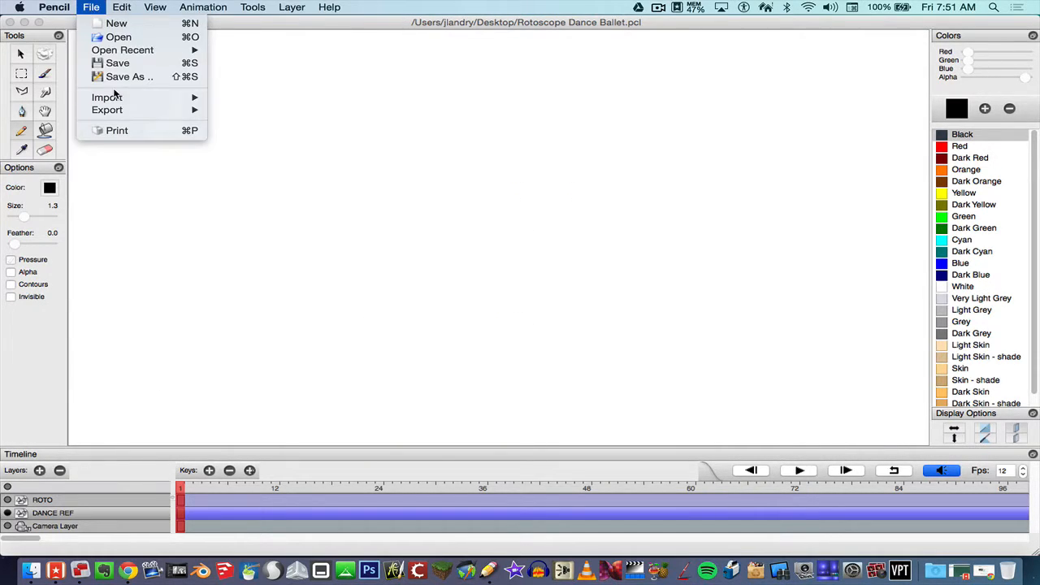
mouse_move(116, 97)
left_click(244, 110)
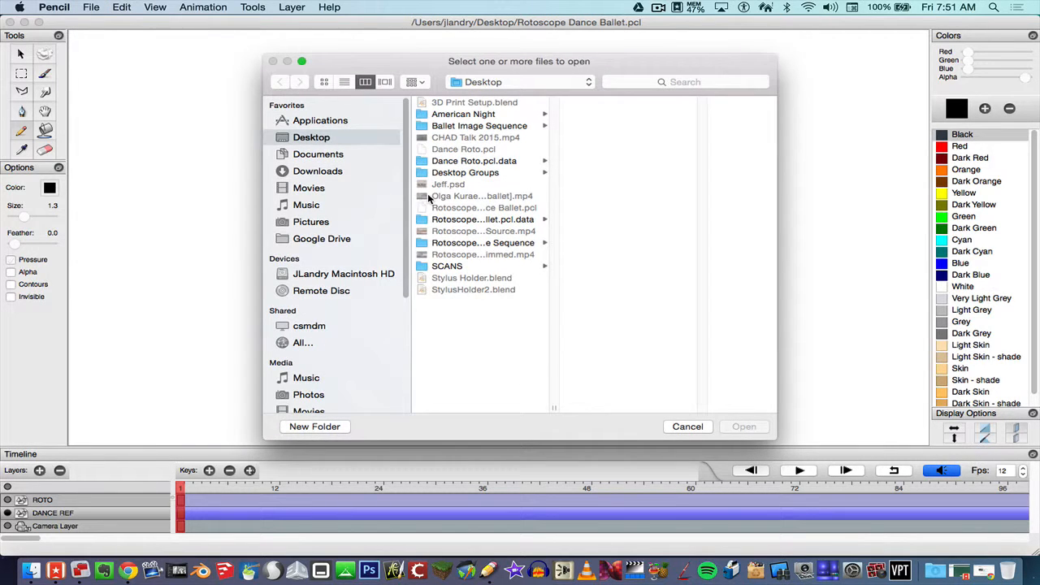
left_click(471, 128)
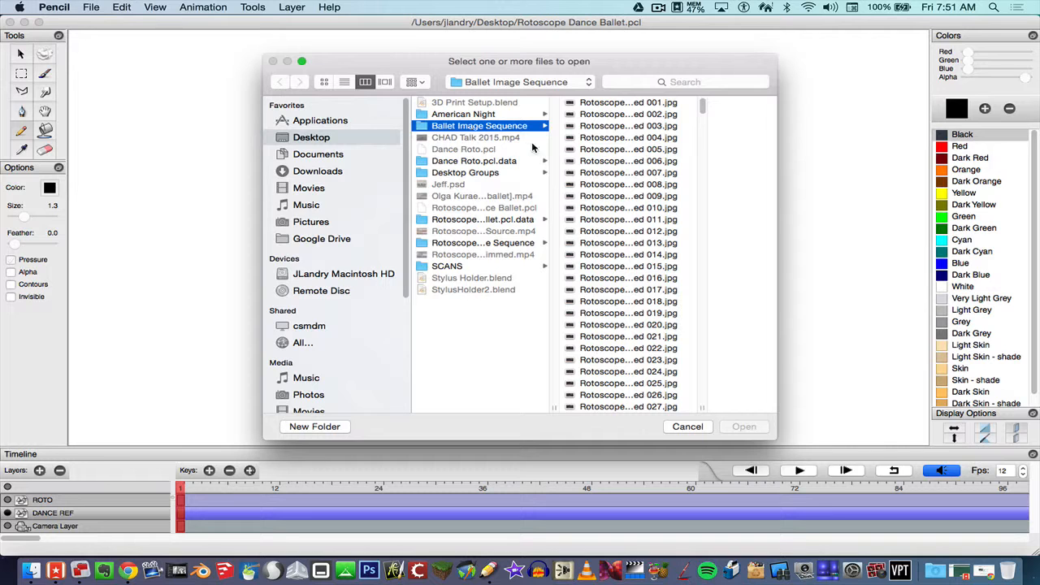
left_click(645, 104)
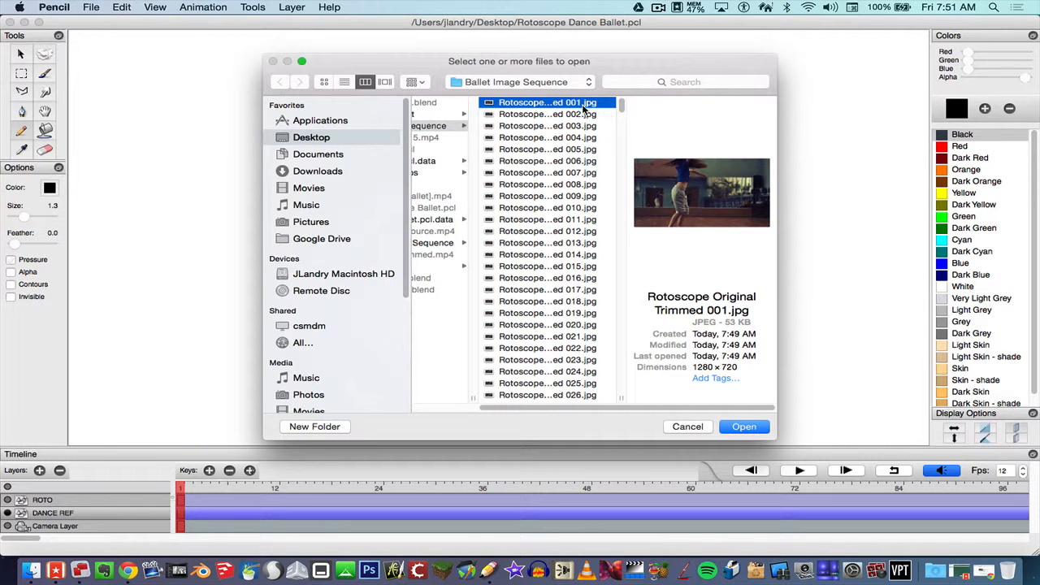
left_click_drag(622, 107, 622, 388)
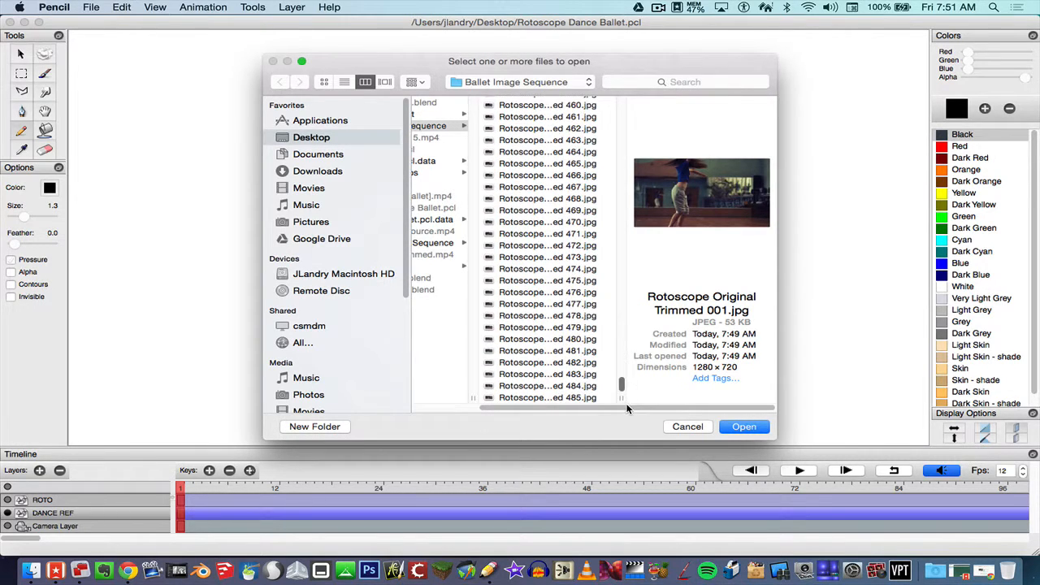
left_click(566, 398, "shift")
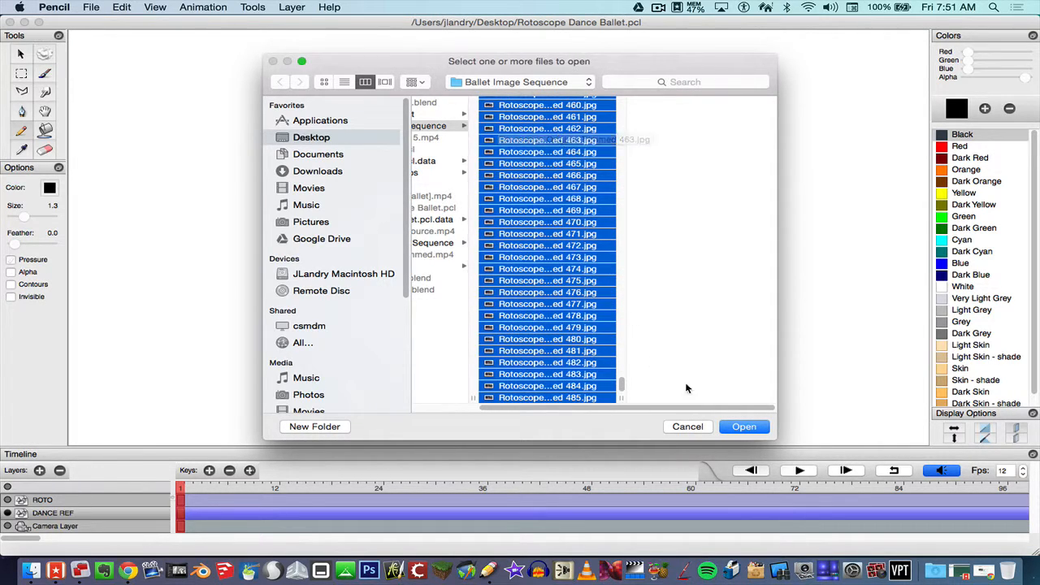
left_click(741, 427)
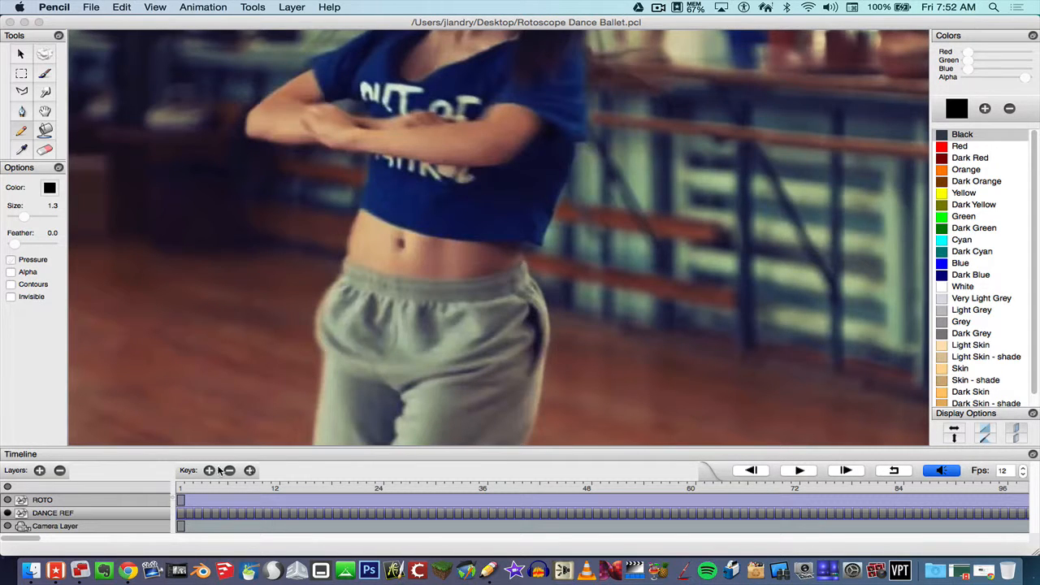
left_click_drag(196, 489, 143, 486)
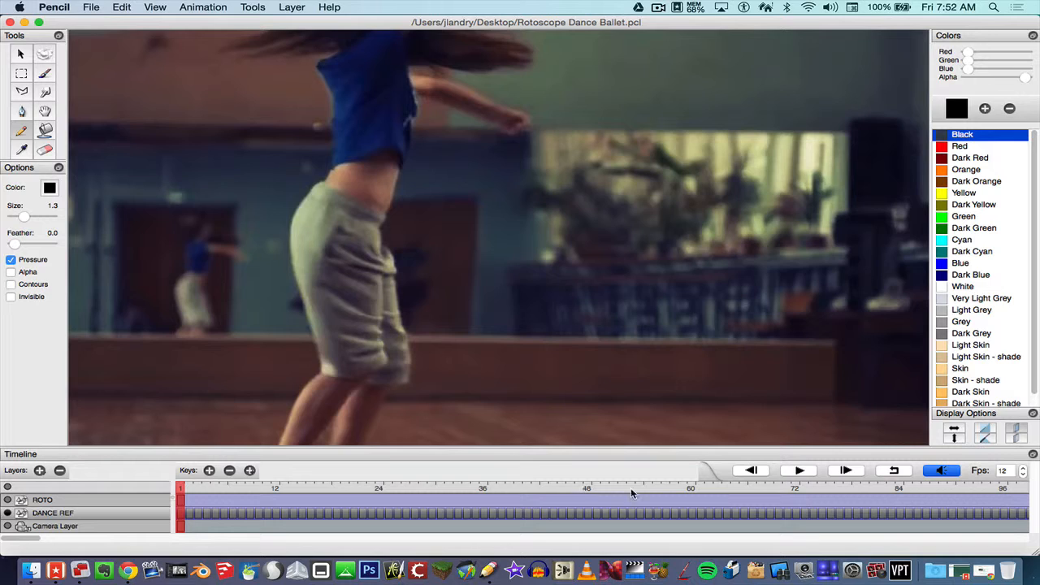
left_click(810, 472)
left_click(45, 111)
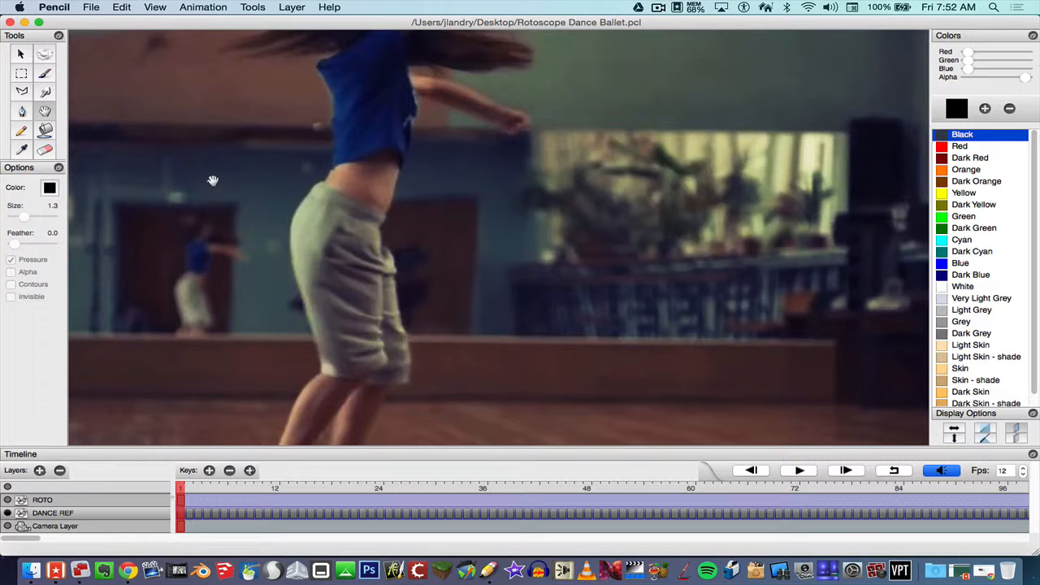
scroll(232, 174, "down", 5)
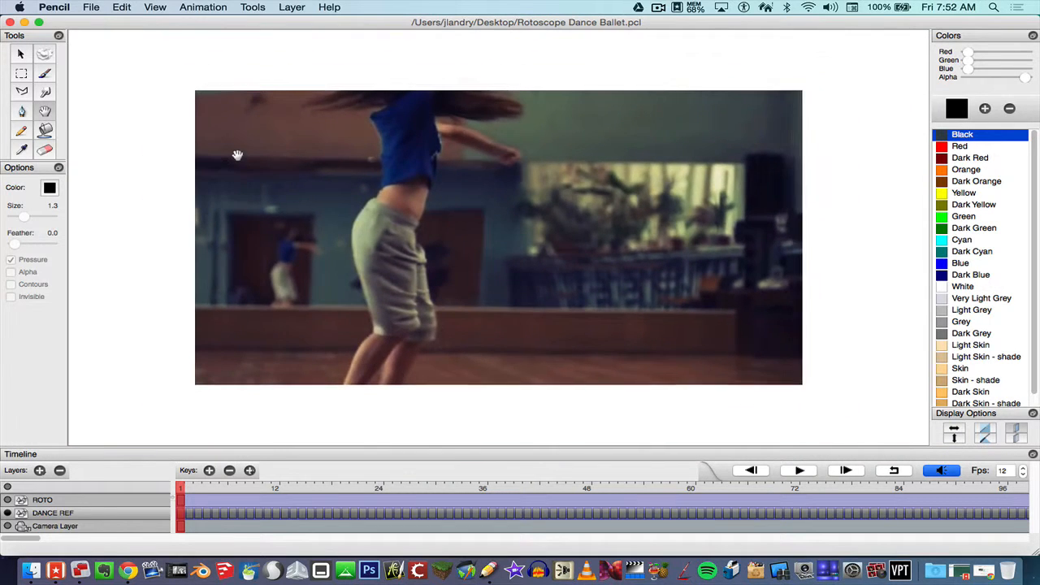
scroll(245, 167, "up", 1)
scroll(242, 169, "down", 1)
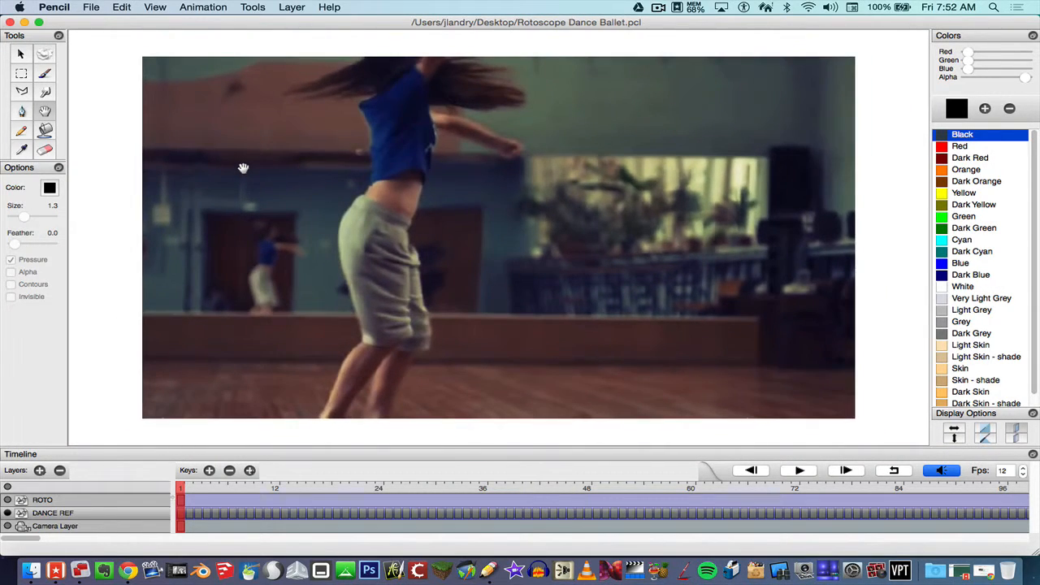
scroll(242, 169, "up", 1)
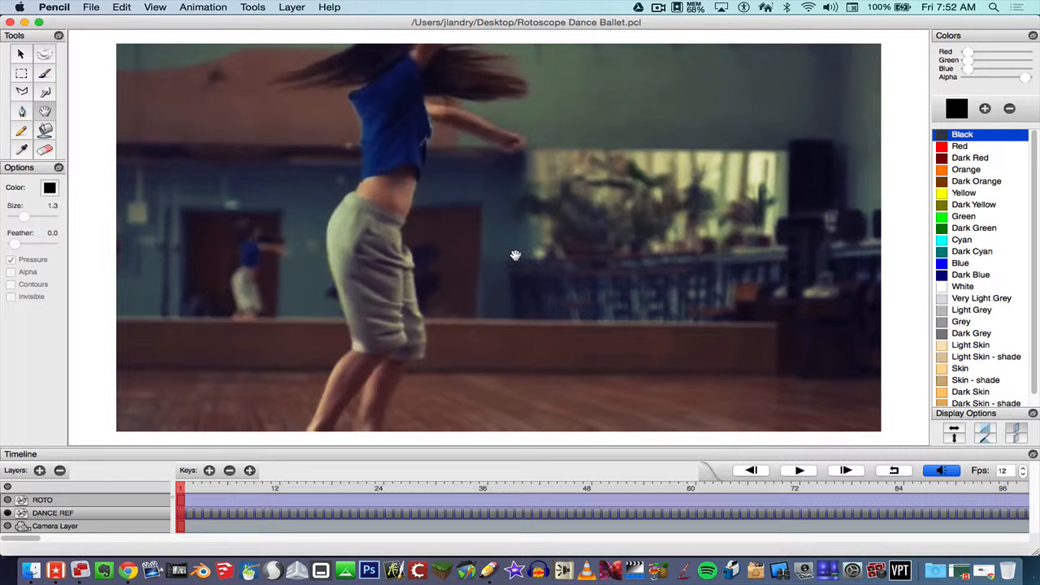
scroll(556, 252, "up", 1)
scroll(556, 253, "up", 1)
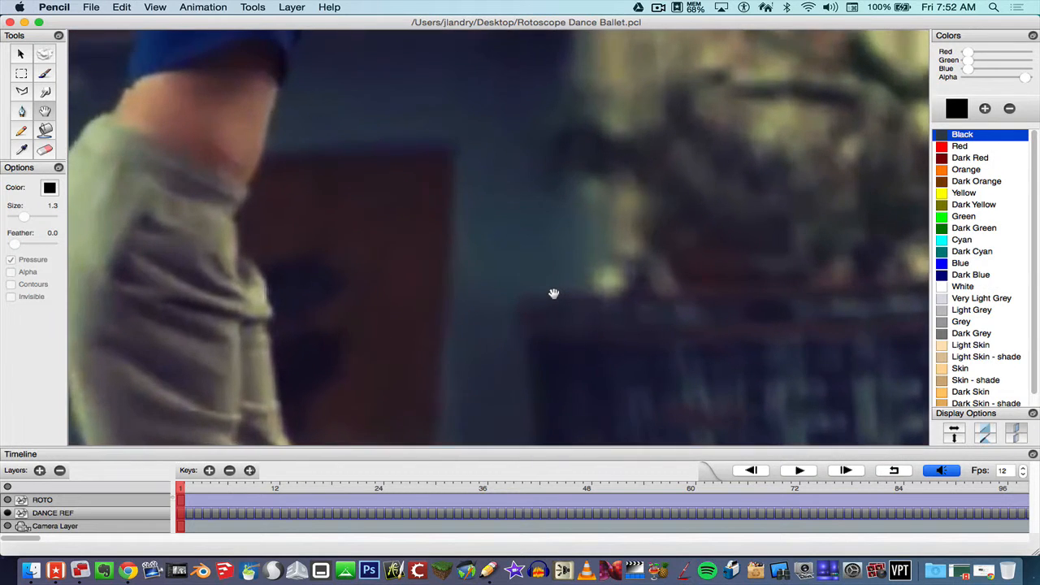
scroll(557, 284, "down", 3)
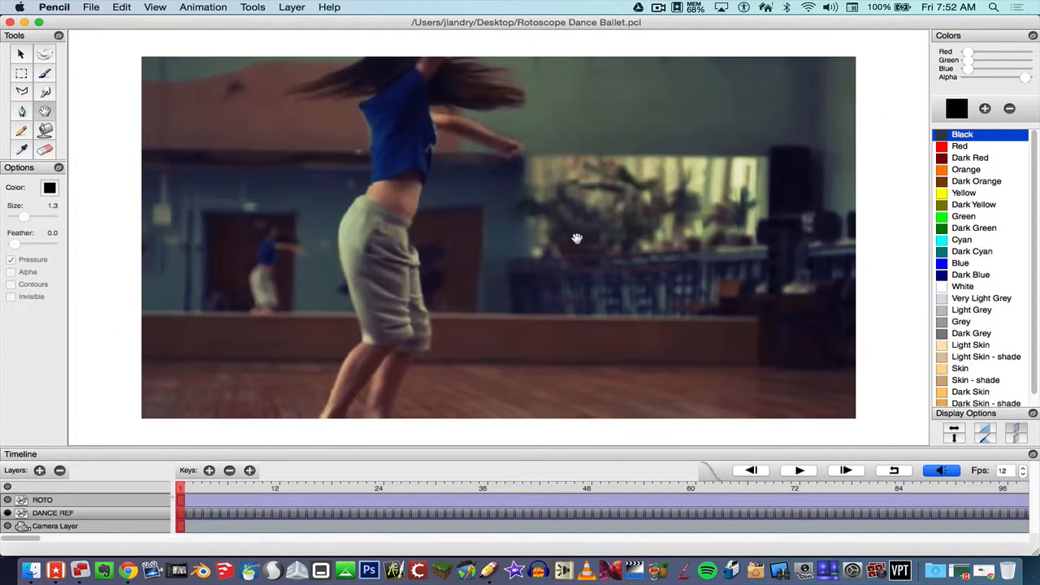
left_click_drag(577, 239, 581, 242)
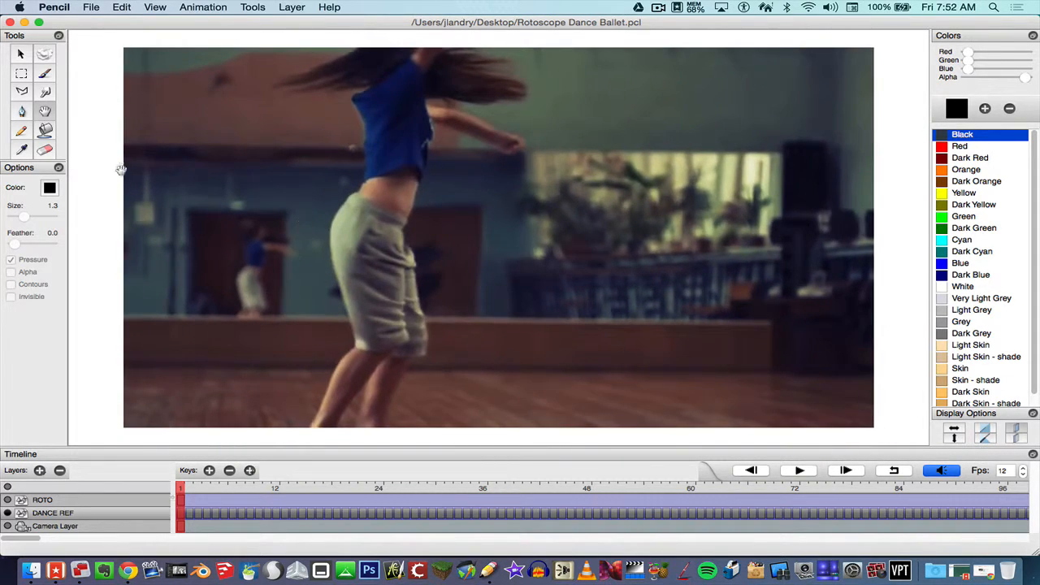
Select the Brush tool on the ROTO layer, with brush size 3.6 and feather 15.0.
left_click(49, 77)
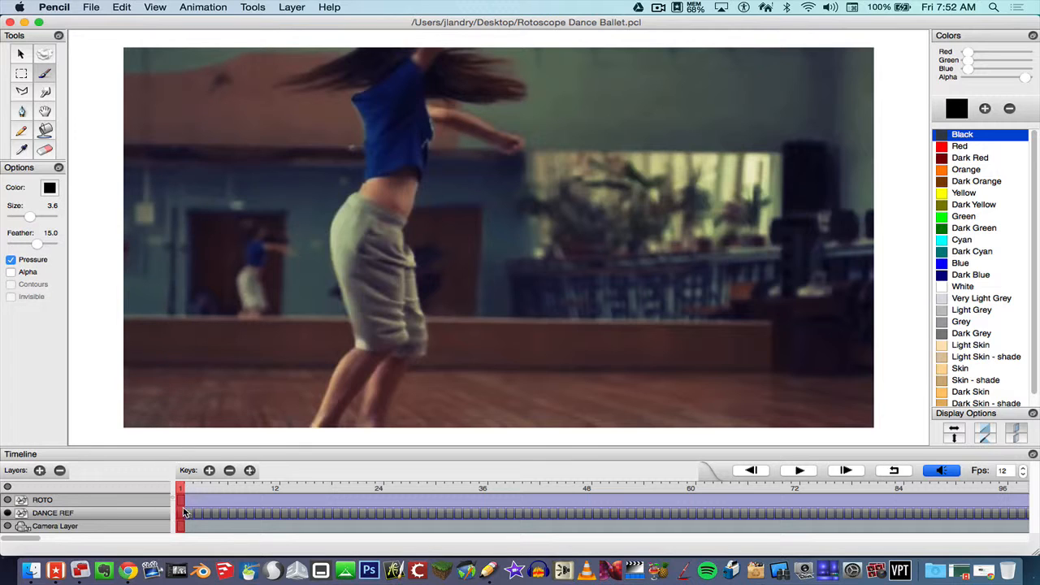
left_click(128, 503)
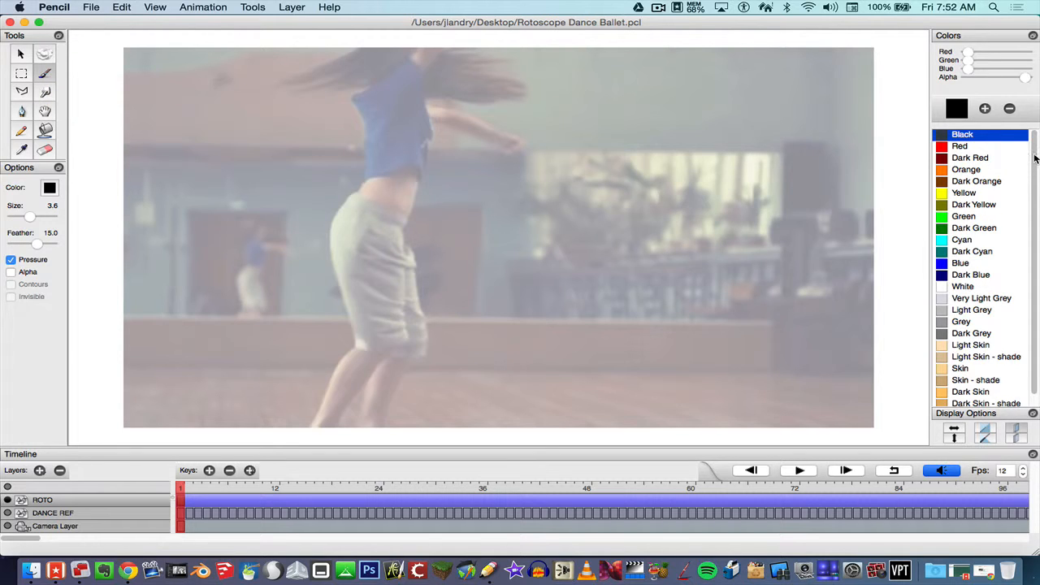
mouse_move(1034, 158)
left_mouse_down()
mouse_move(1034, 216)
mouse_move(1035, 157)
left_mouse_up()
Pick a light blue from the colour wheel and save it as palette colour ANIM BLUE.
left_click(984, 108)
left_click(443, 78)
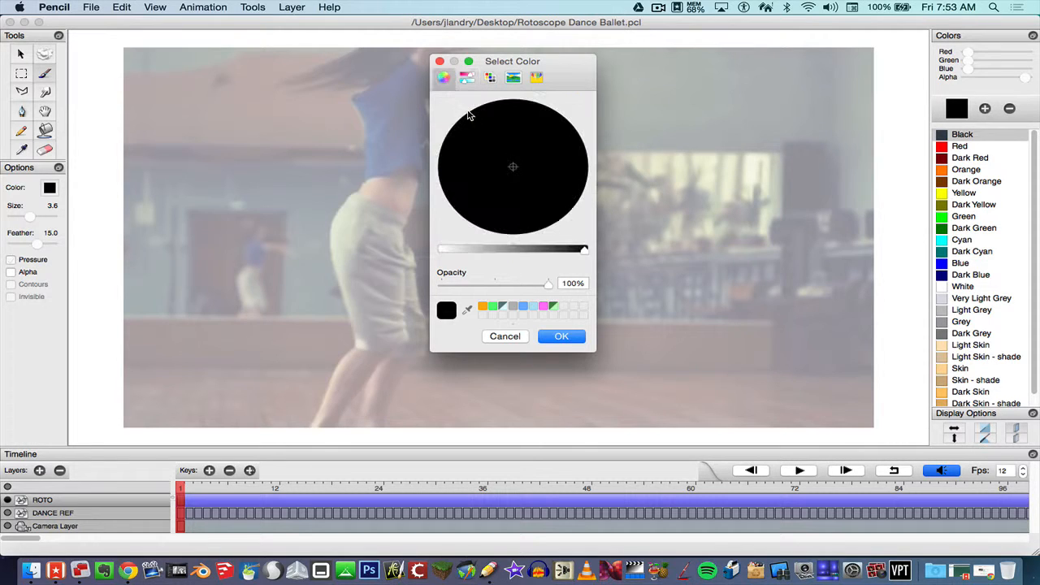
left_click(523, 306)
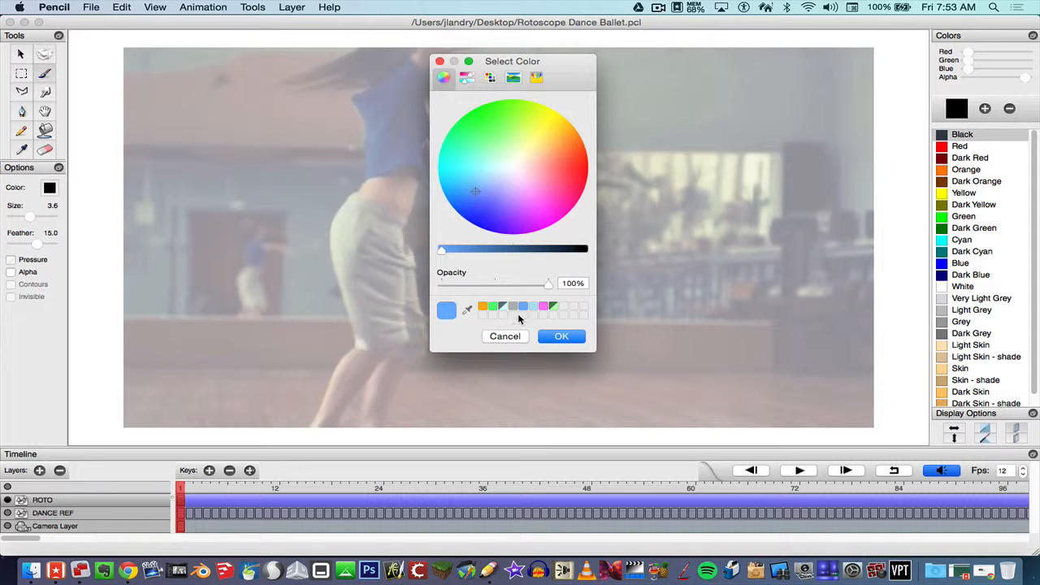
left_click(559, 336)
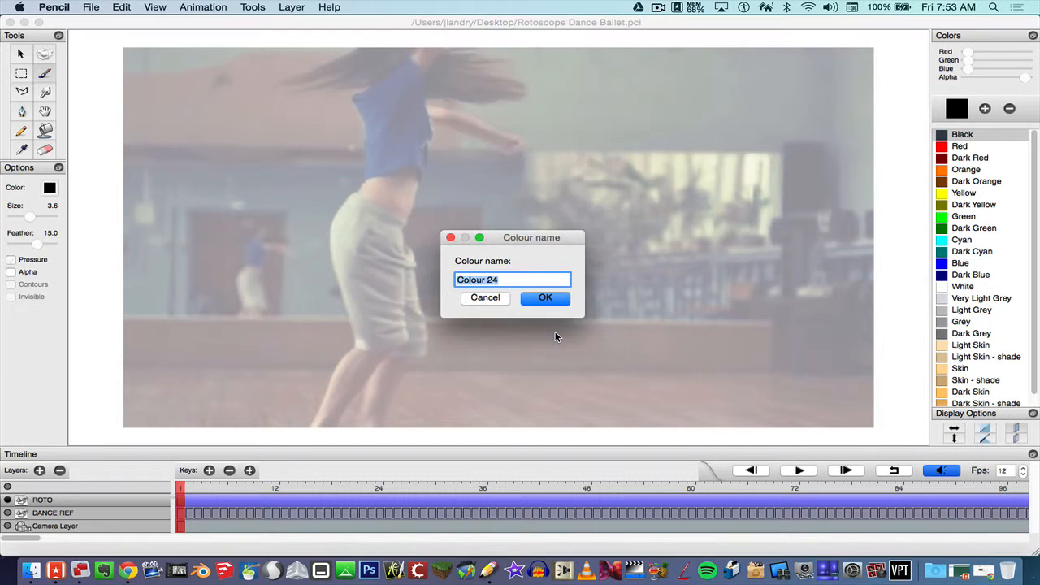
type("ANIM BLUE")
left_click(545, 297)
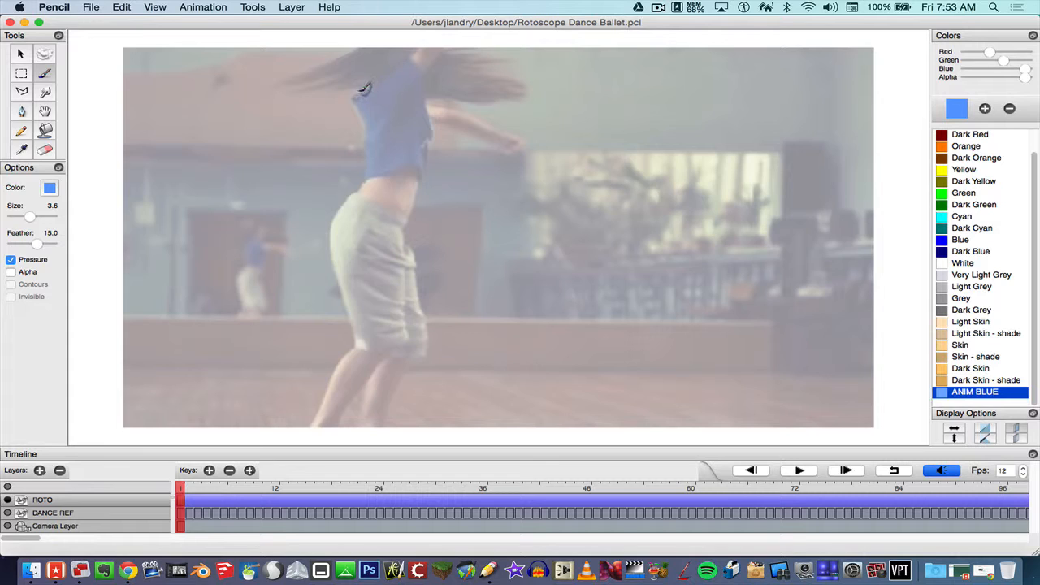
Trace the dancer's shirt, hair, waist, skirt hem and collar in blue, then advance to frame 2.
mouse_move(352, 92)
left_mouse_down()
mouse_move(369, 148)
mouse_move(368, 181)
mouse_move(340, 208)
mouse_move(331, 245)
mouse_move(357, 343)
mouse_move(309, 427)
mouse_move(337, 423)
mouse_move(371, 377)
mouse_move(364, 423)
mouse_move(398, 393)
mouse_move(414, 351)
mouse_move(429, 355)
mouse_move(407, 221)
mouse_move(438, 122)
left_mouse_up()
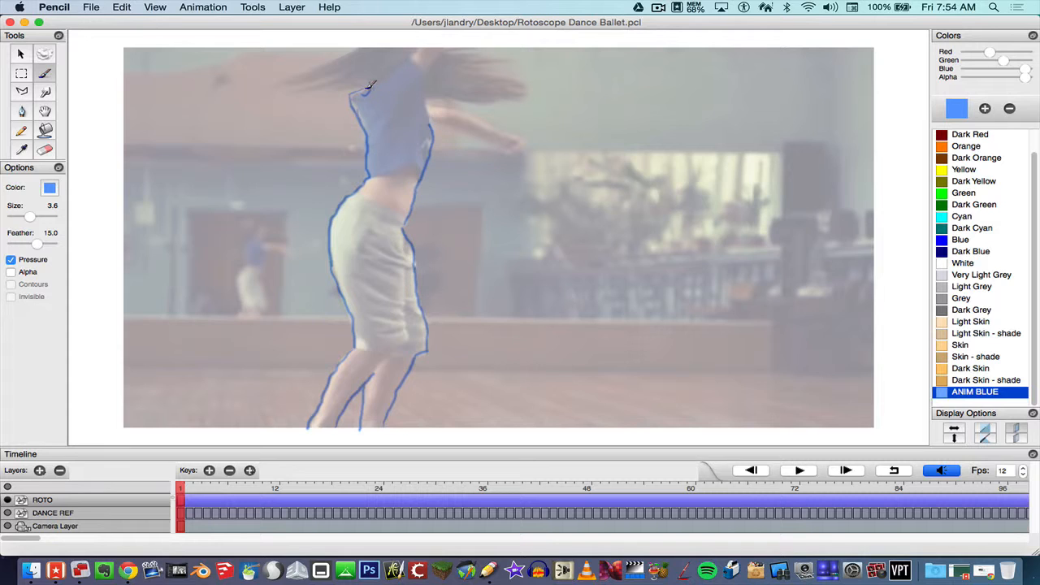
mouse_move(355, 86)
left_mouse_down()
mouse_move(290, 91)
mouse_move(348, 65)
mouse_move(282, 81)
mouse_move(364, 41)
left_mouse_up()
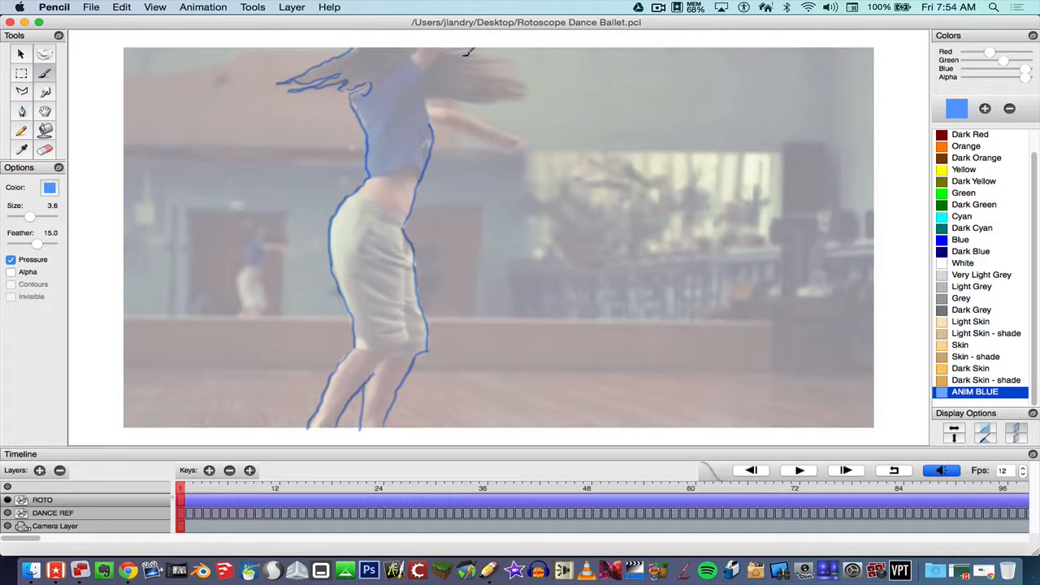
mouse_move(448, 49)
left_mouse_down()
mouse_move(492, 56)
mouse_move(477, 61)
mouse_move(529, 92)
mouse_move(427, 104)
mouse_move(471, 112)
mouse_move(521, 143)
mouse_move(427, 123)
mouse_move(517, 151)
left_mouse_up()
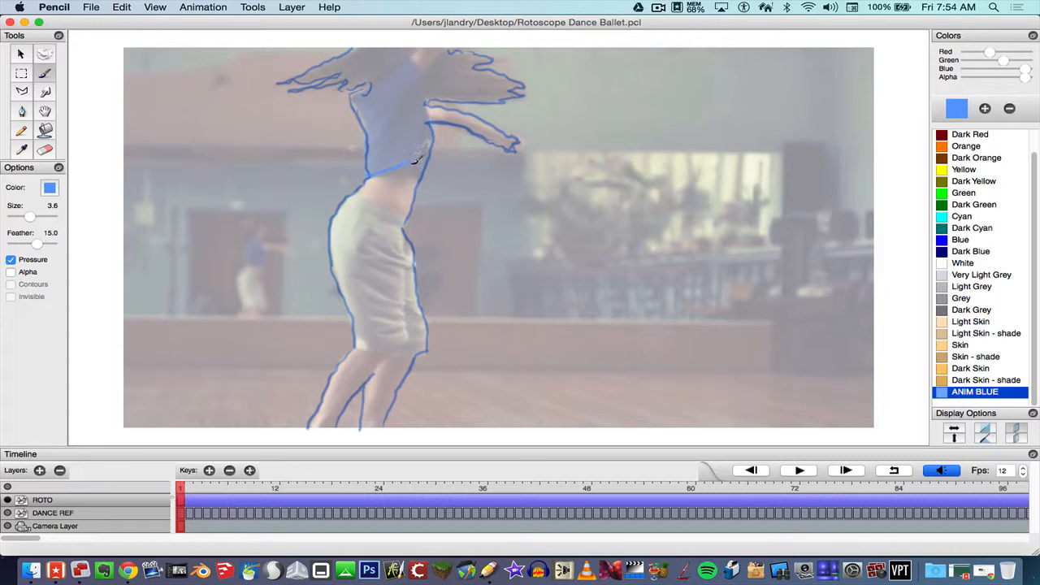
left_click_drag(416, 161, 419, 163)
left_click_drag(358, 192, 408, 213)
mouse_move(355, 348)
left_mouse_down()
mouse_move(385, 351)
mouse_move(389, 365)
mouse_move(408, 359)
mouse_move(398, 350)
mouse_move(410, 340)
mouse_move(411, 243)
left_mouse_up()
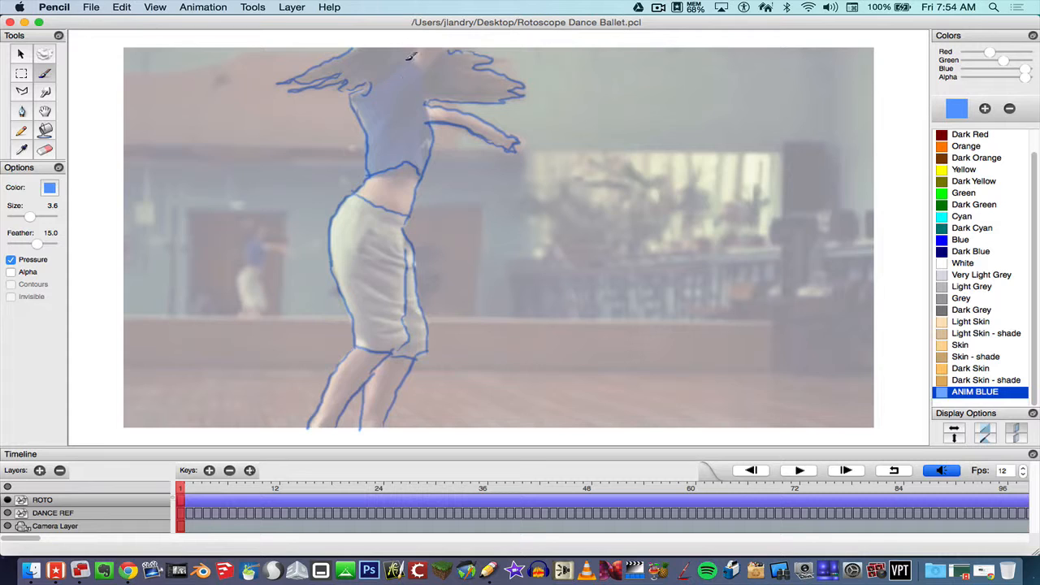
mouse_move(411, 58)
left_mouse_down()
mouse_move(423, 73)
mouse_move(419, 50)
mouse_move(437, 50)
mouse_move(434, 59)
left_mouse_up()
key("period")
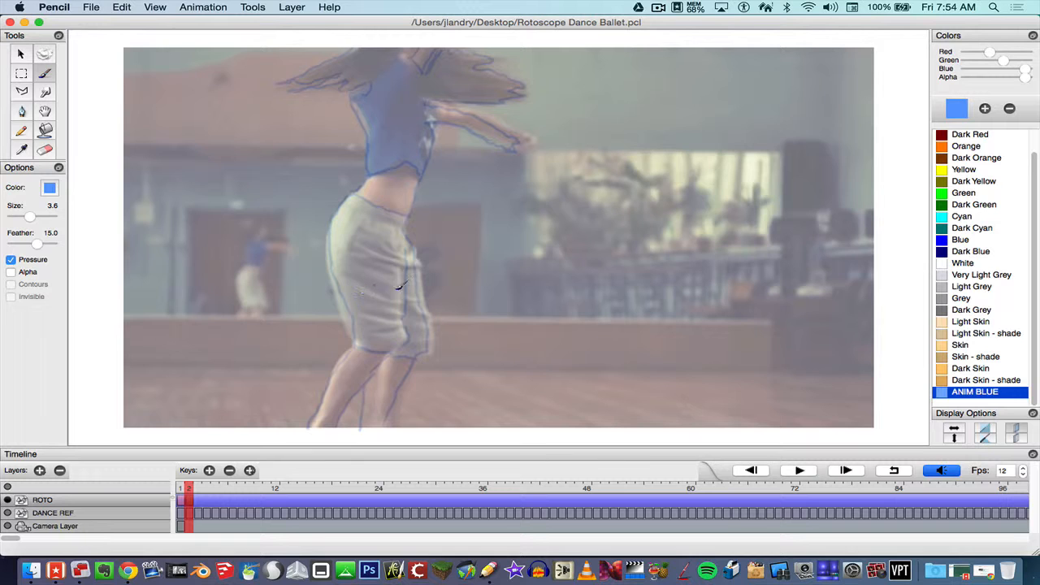
Turn off onion skin and trace the shirt, leg, neckline, arm and skirt waistline on frame 2.
left_click(1013, 432)
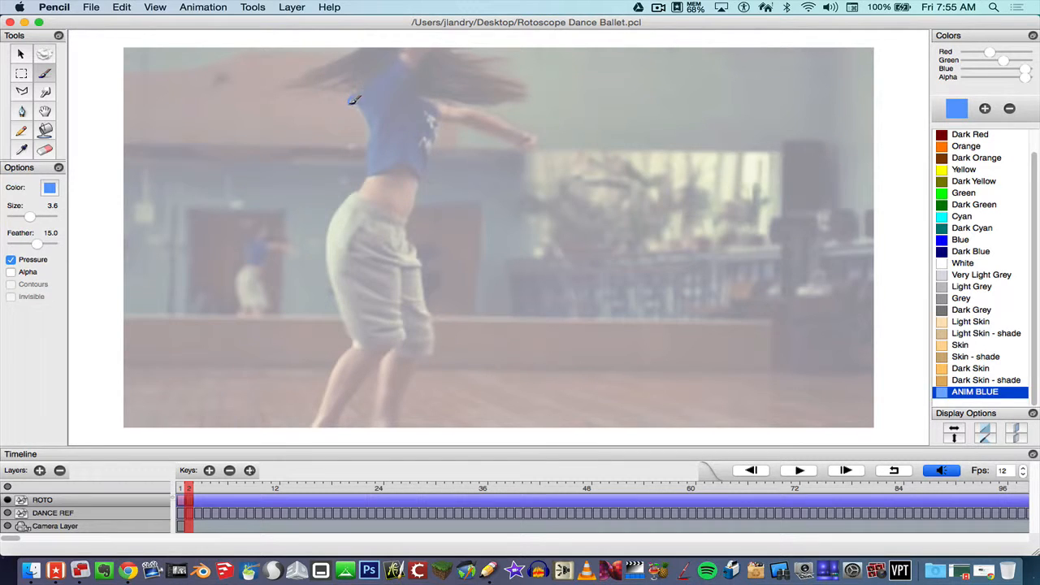
mouse_move(352, 99)
left_mouse_down()
mouse_move(366, 181)
mouse_move(327, 232)
mouse_move(352, 330)
left_mouse_up()
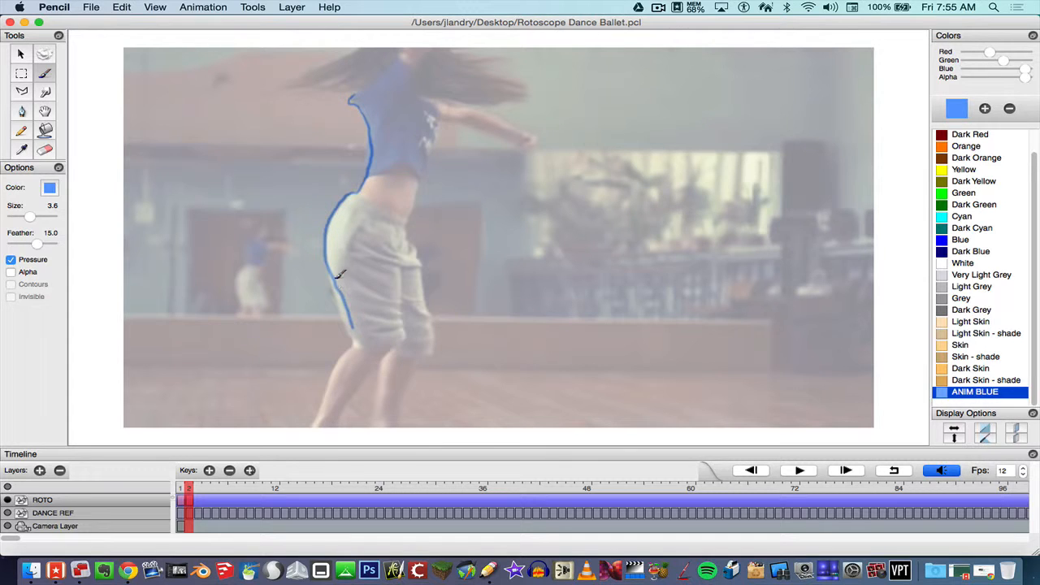
mouse_move(340, 275)
left_mouse_down()
mouse_move(358, 343)
mouse_move(327, 404)
mouse_move(334, 416)
mouse_move(402, 343)
mouse_move(406, 249)
left_mouse_up()
mouse_move(398, 348)
left_mouse_down()
mouse_move(377, 424)
mouse_move(434, 351)
mouse_move(406, 221)
mouse_move(449, 115)
mouse_move(533, 148)
mouse_move(528, 132)
mouse_move(451, 97)
mouse_move(529, 87)
mouse_move(481, 64)
mouse_move(506, 57)
mouse_move(461, 49)
mouse_move(405, 50)
mouse_move(359, 92)
mouse_move(331, 84)
mouse_move(347, 73)
mouse_move(289, 85)
mouse_move(357, 47)
left_mouse_up()
left_click_drag(415, 69, 427, 97)
left_click_drag(395, 53, 439, 119)
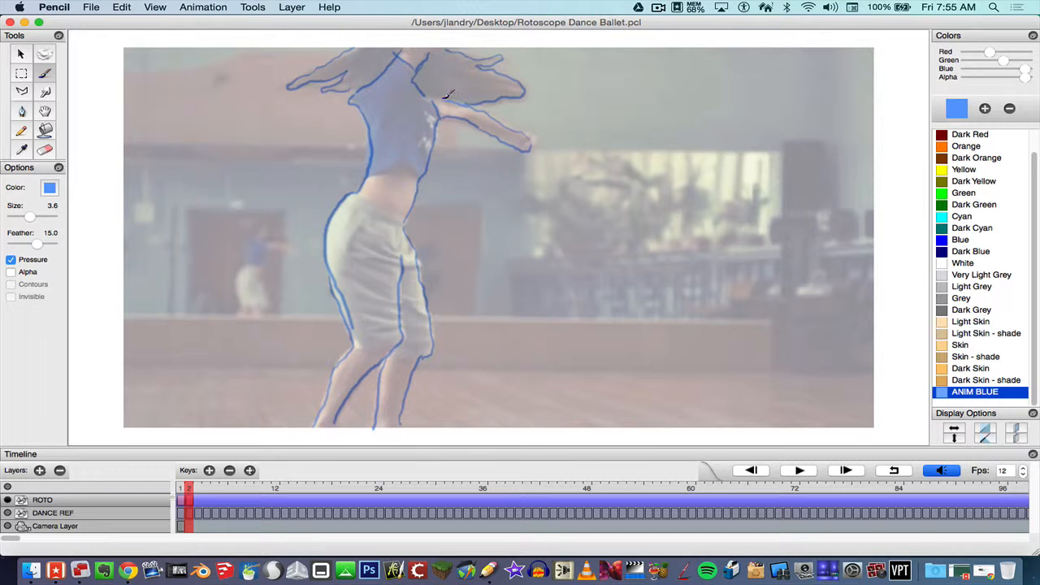
left_click_drag(357, 195, 420, 213)
mouse_move(369, 175)
left_mouse_down()
mouse_move(410, 162)
mouse_move(427, 177)
left_mouse_up()
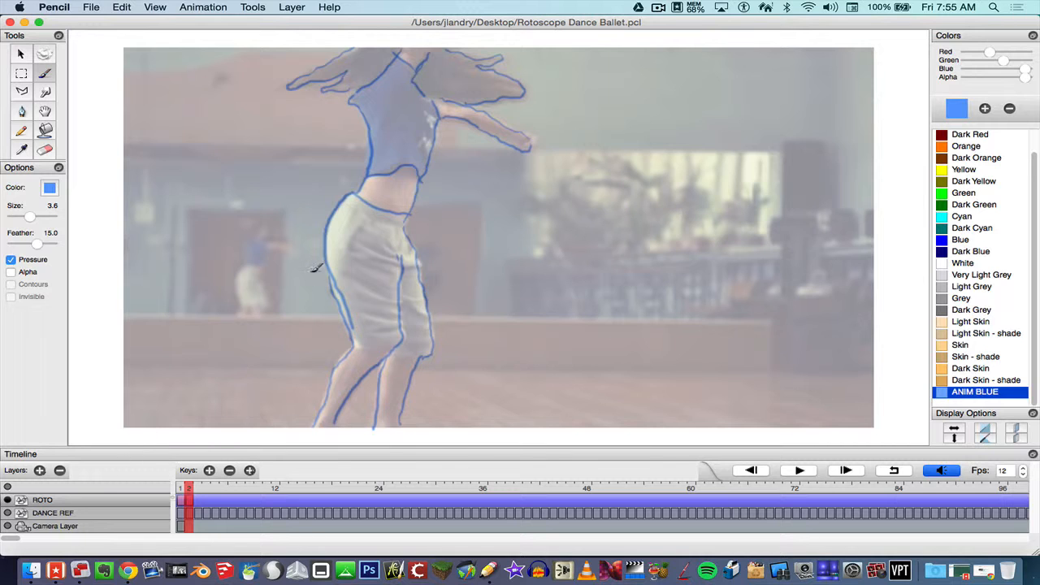
Flip back and forth between the two traced frames, ending on frame 1.
key("Left")
key("Right")
key("Left")
key("Right")
key("Left")
key("Right")
key("Left")
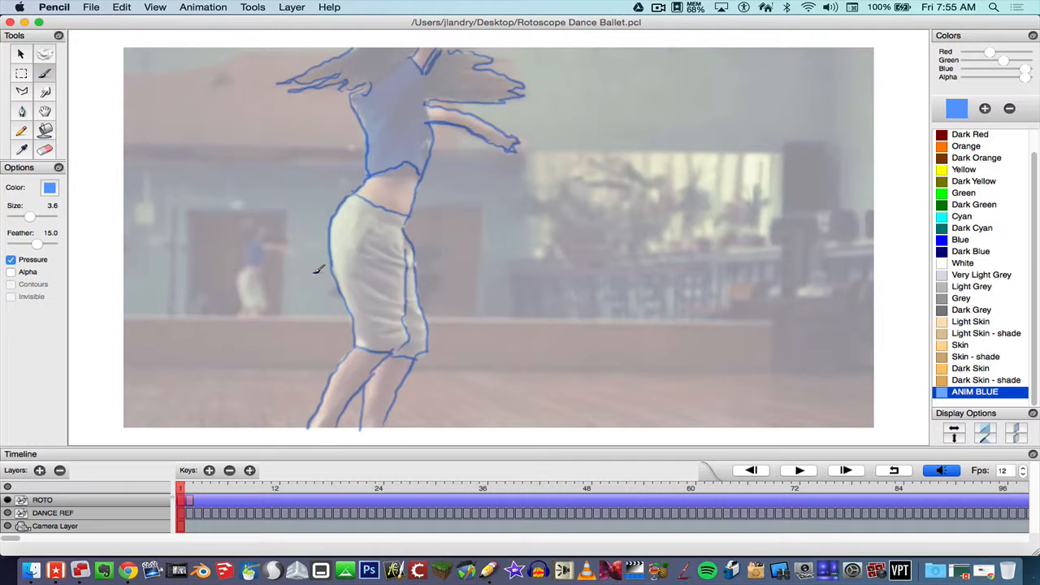
key("Right")
key("Left")
key("Right")
key("Left")
key("Right")
key("Left")
Compare the two tracings with DANCE REF hidden, then make the reference visible again.
left_click(7, 514)
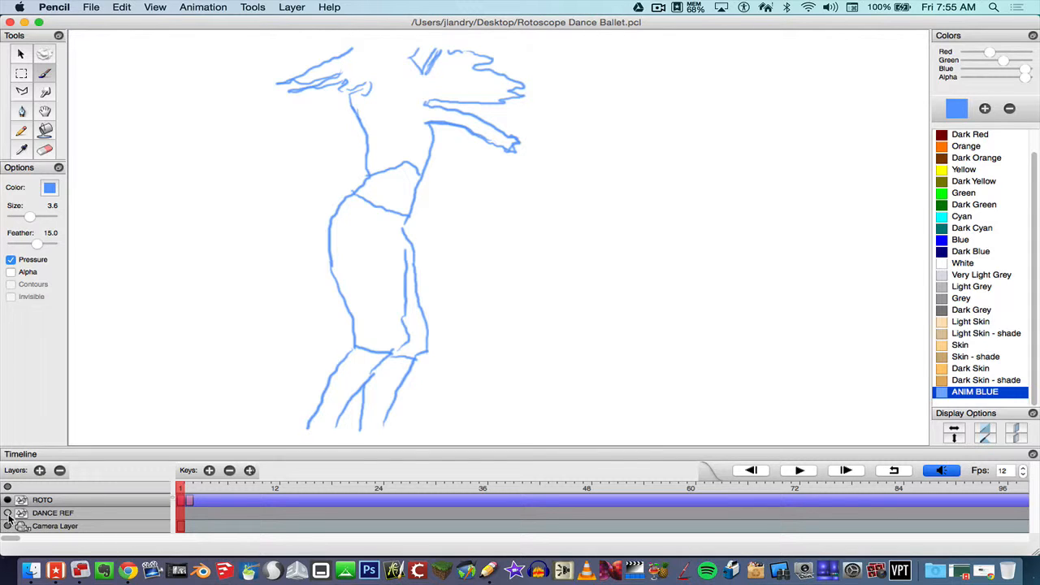
key("Right")
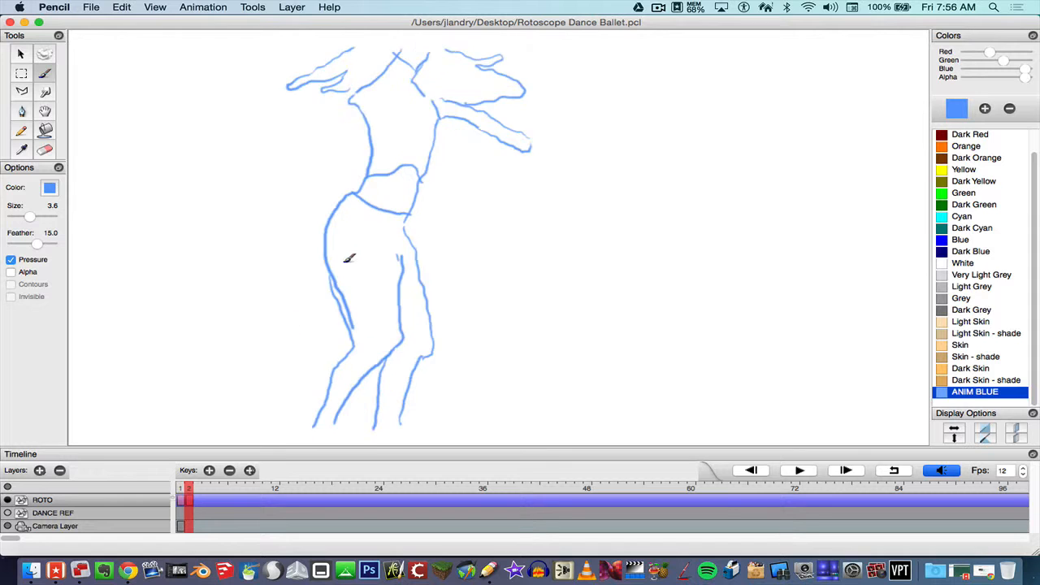
key("Left")
key("Right")
key("Left")
key("Right")
key("Left")
left_click(7, 512)
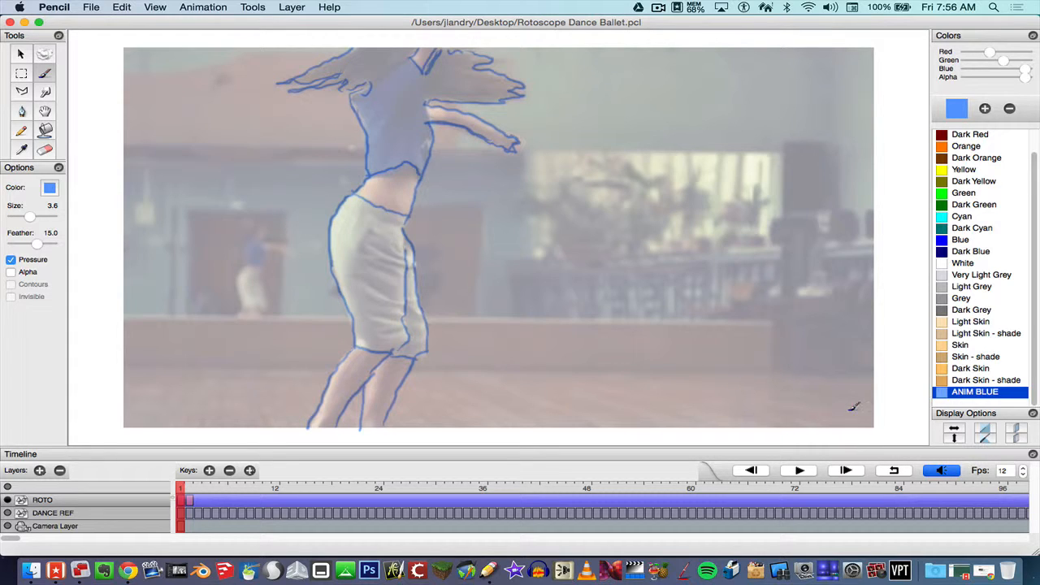
double_click(1008, 471)
Raise the Fps stepper to 30 to match the dance reference's JPEG frame rate.
left_click(1023, 469)
left_click(1023, 470)
left_click(1023, 470)
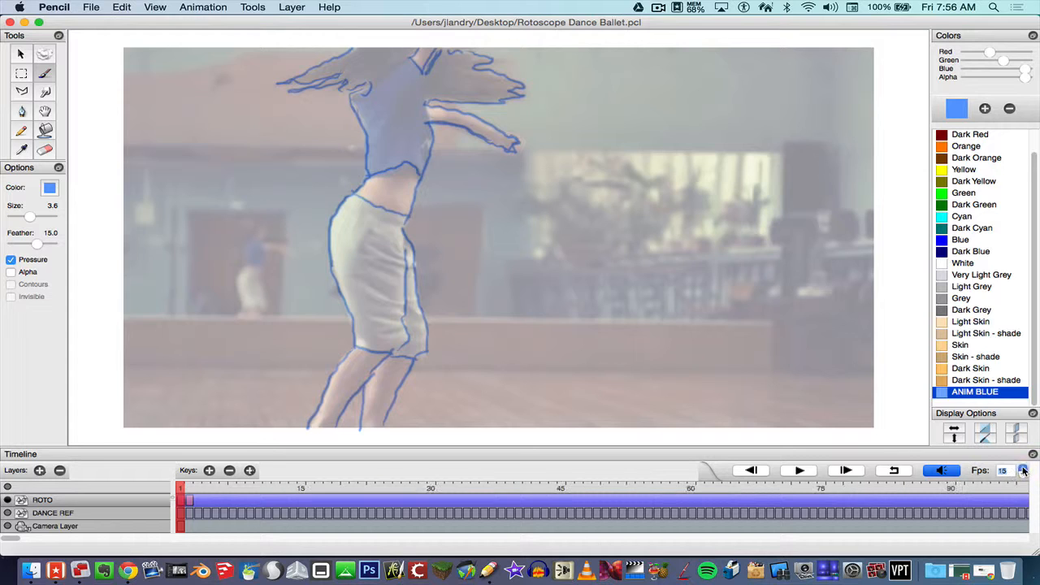
left_click(1023, 470)
left_click(1023, 470)
left_click(1023, 469)
left_click(1023, 469)
left_click(1023, 469)
left_click(1023, 470)
left_click(1023, 469)
left_click(1023, 470)
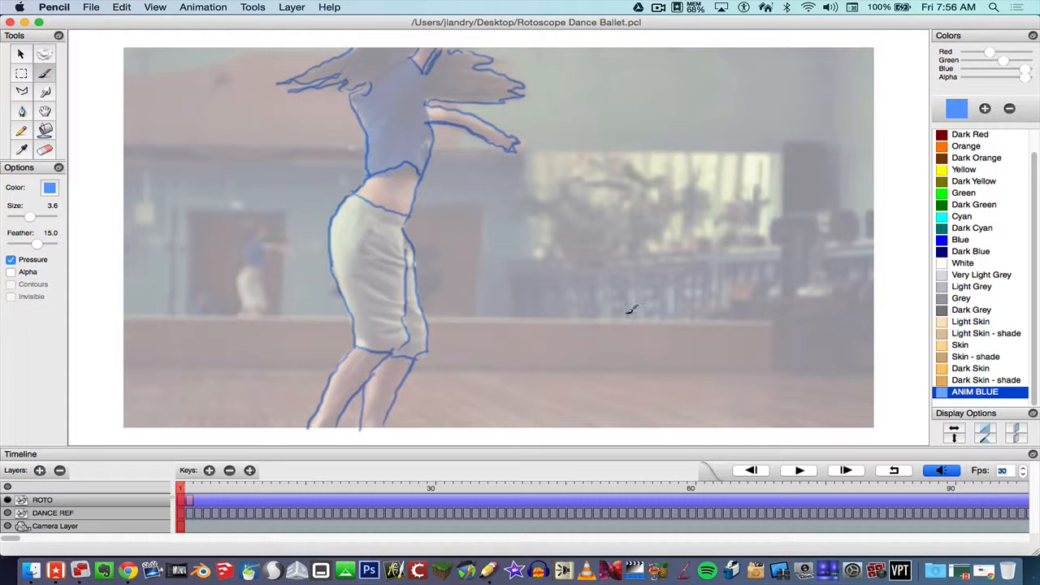